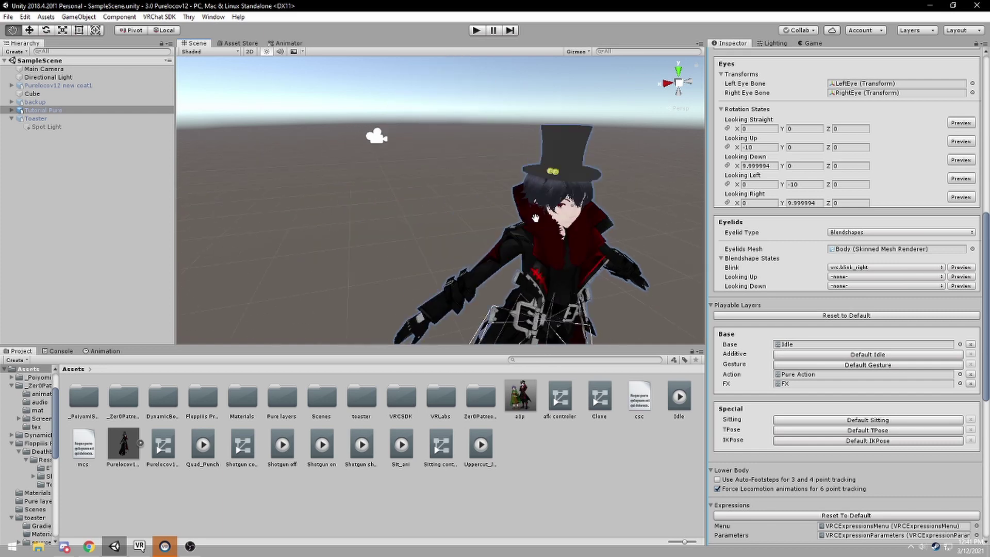
Frame the avatar, then browse VRCSDK > Examples3, peeking into Expressions Menu > Icons and back
alt+drag(529, 215, 586, 261)
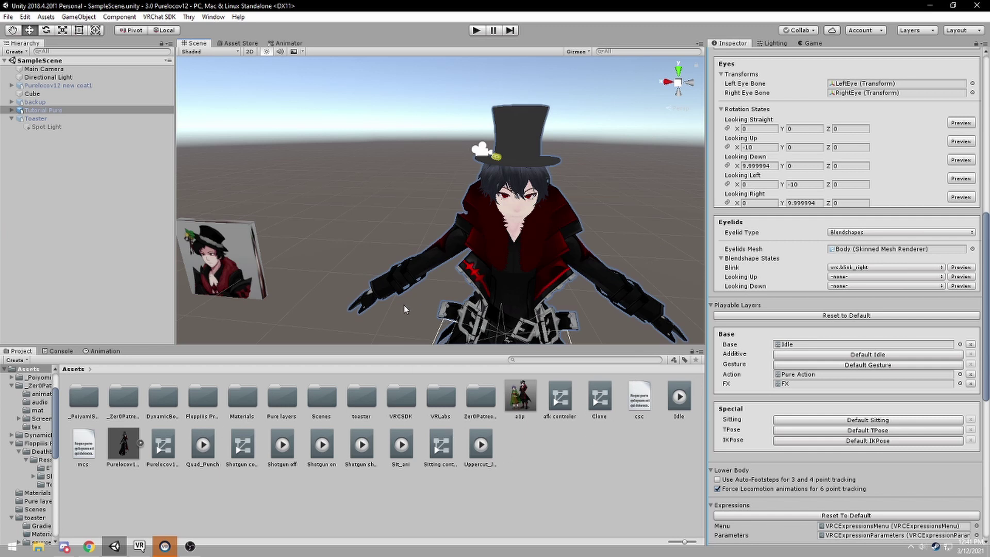
key(f)
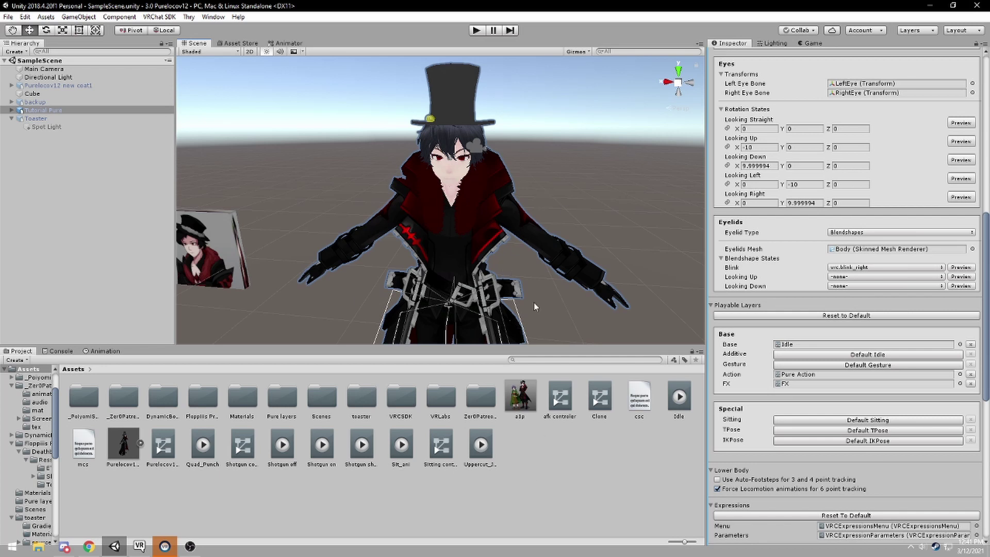
double_click(400, 398)
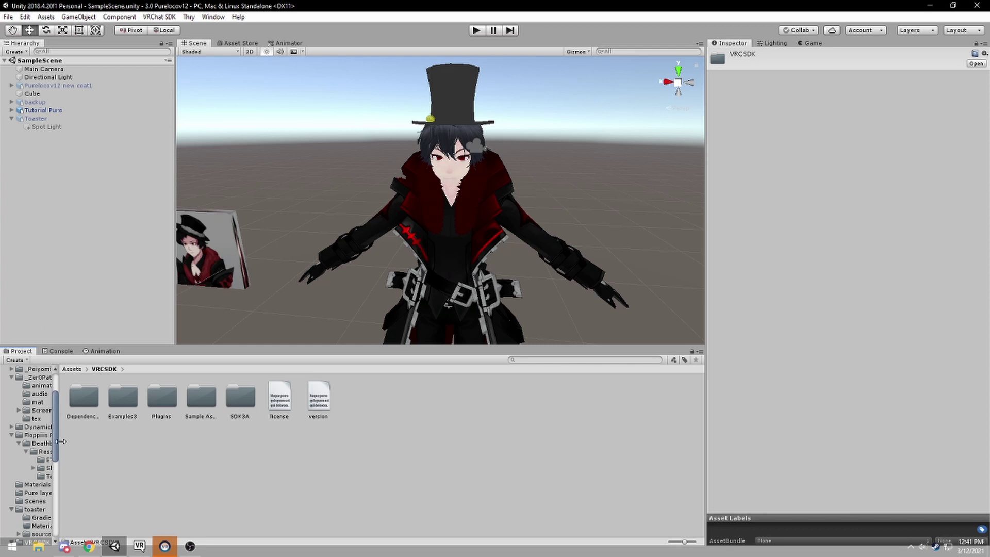
double_click(115, 402)
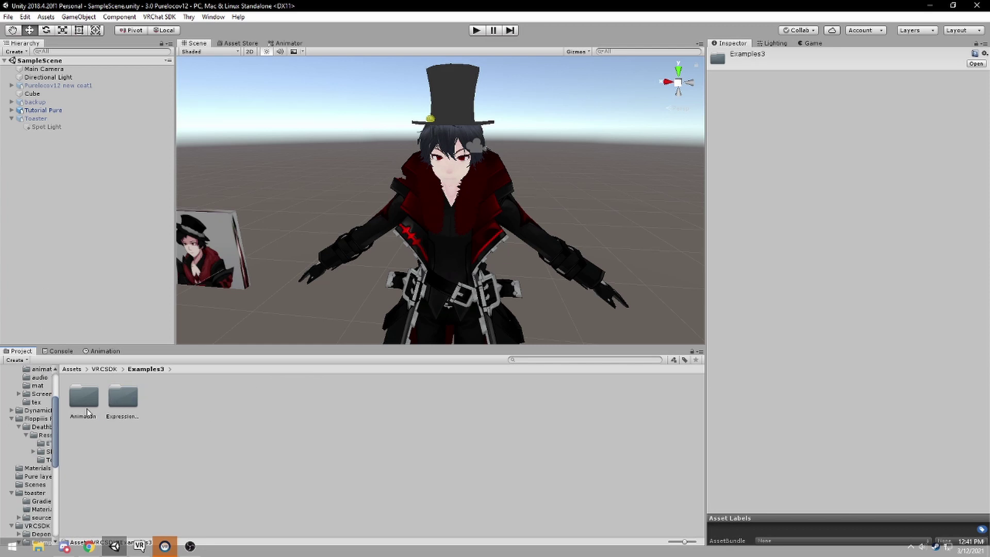
double_click(116, 397)
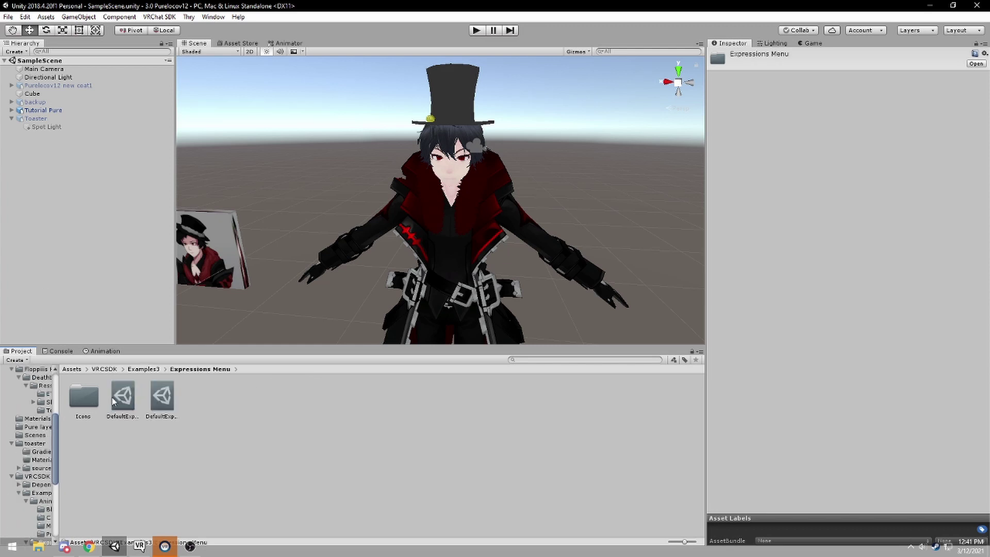
double_click(86, 399)
click(200, 369)
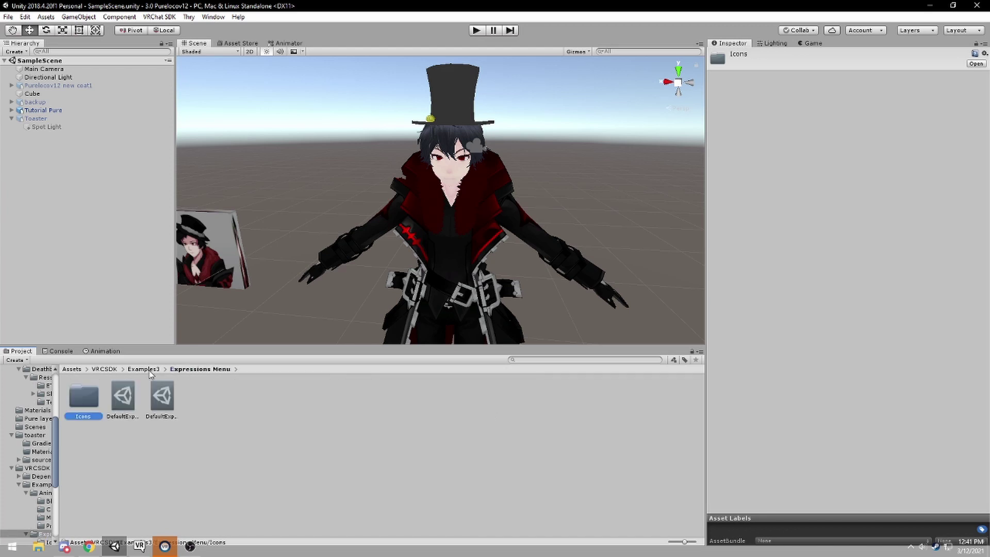
click(143, 369)
Open Animation > Controllers and select the vrc_AvatarV3ActionLayer example controller
double_click(84, 397)
click(132, 395)
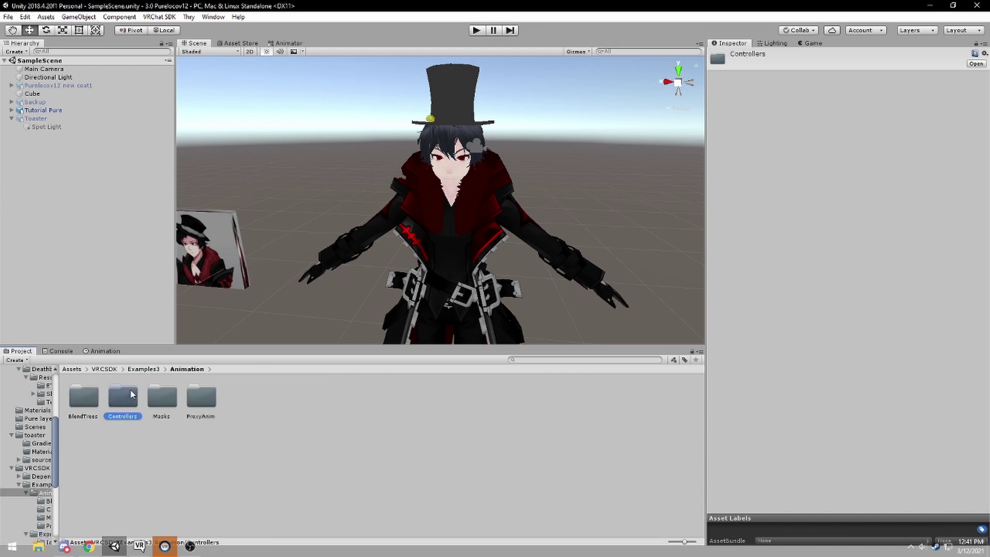
double_click(132, 395)
click(91, 398)
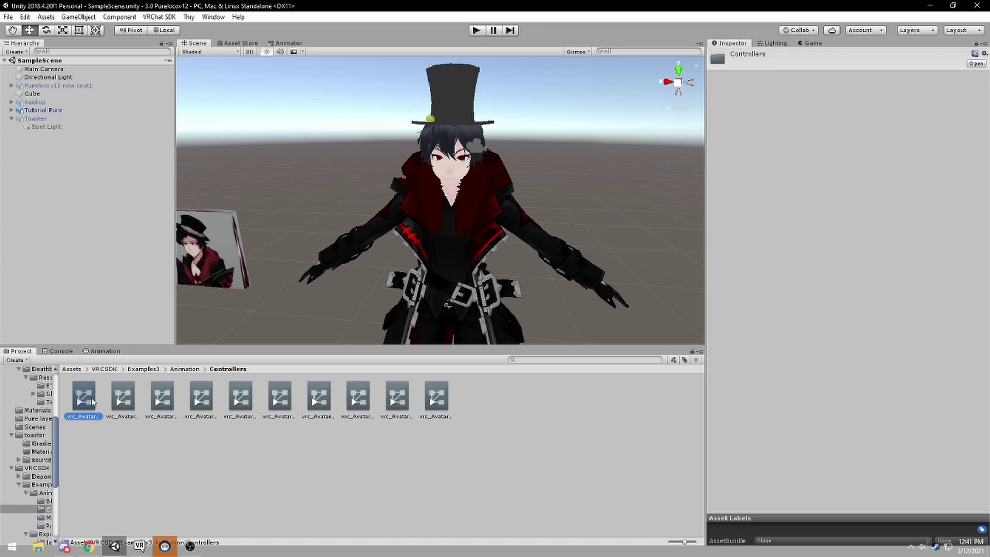
click(123, 401)
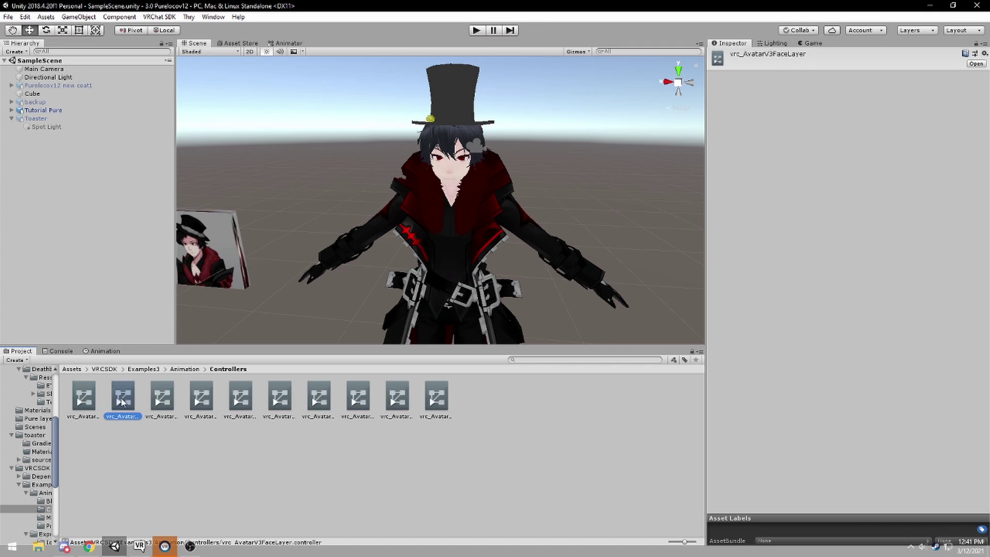
click(91, 399)
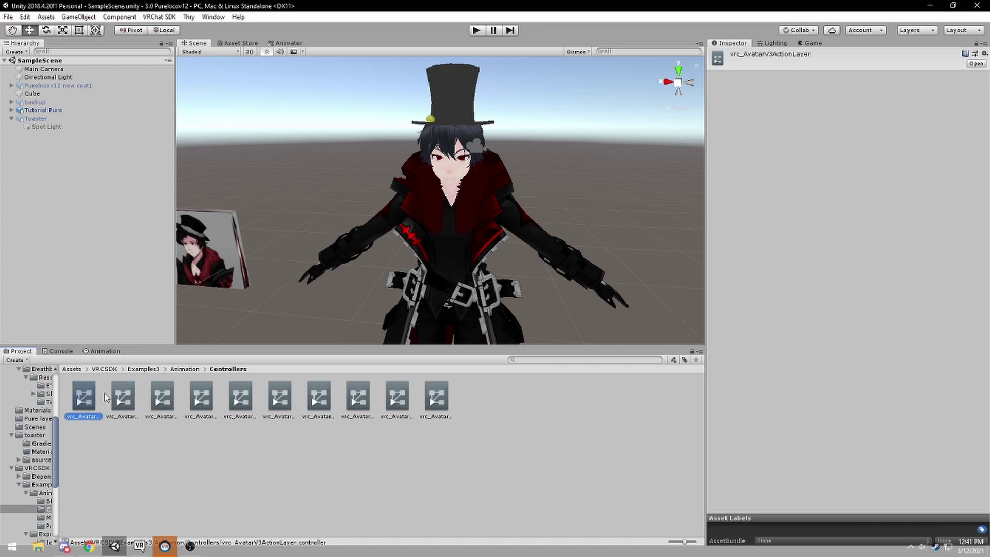
Show the example Action layer's state graph in the Animator, comparing with the face layer
click(287, 44)
scroll(571, 148, up, 3)
scroll(571, 147, up, 2)
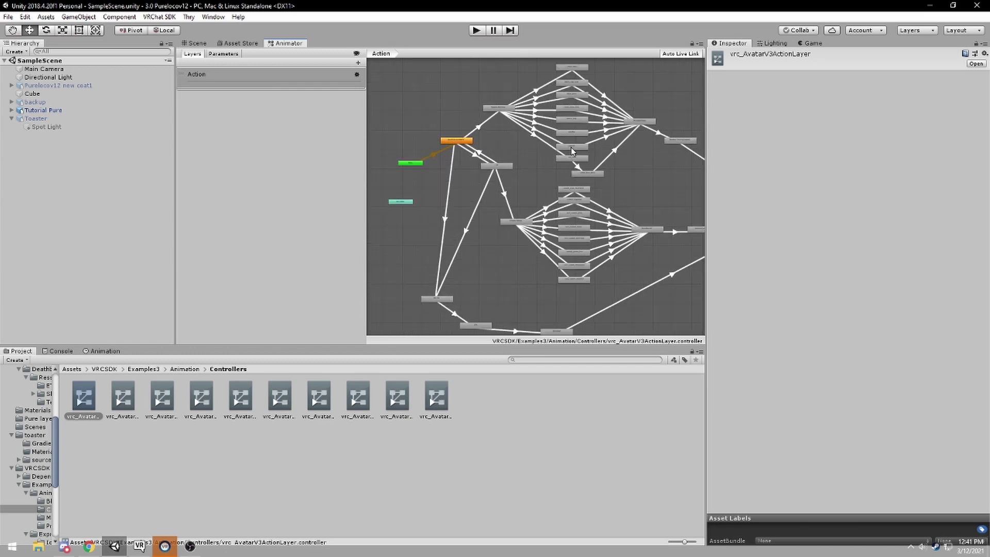
mouse_move(571, 147)
middle_down()
mouse_move(514, 101)
mouse_move(553, 181)
middle_up()
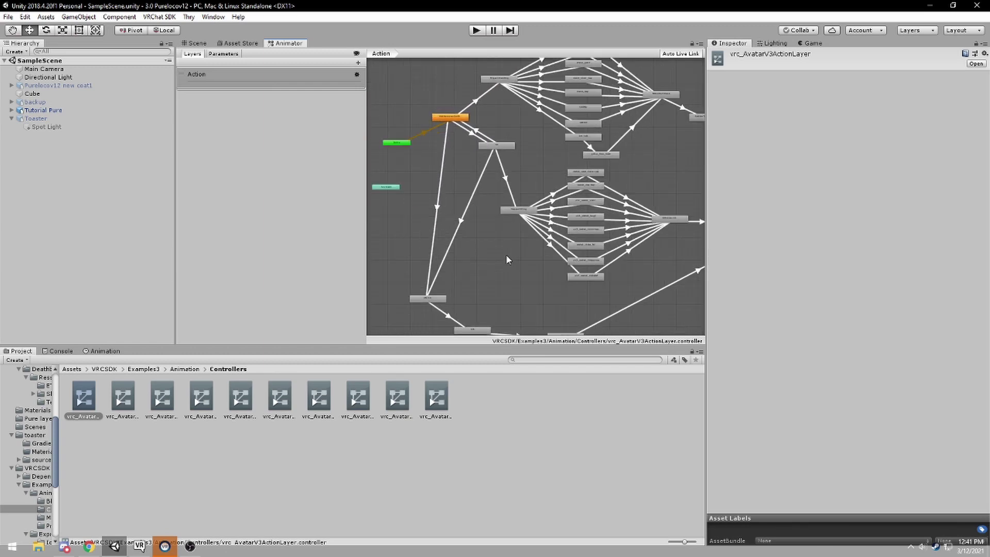
scroll(506, 255, down, 2)
click(131, 408)
click(86, 405)
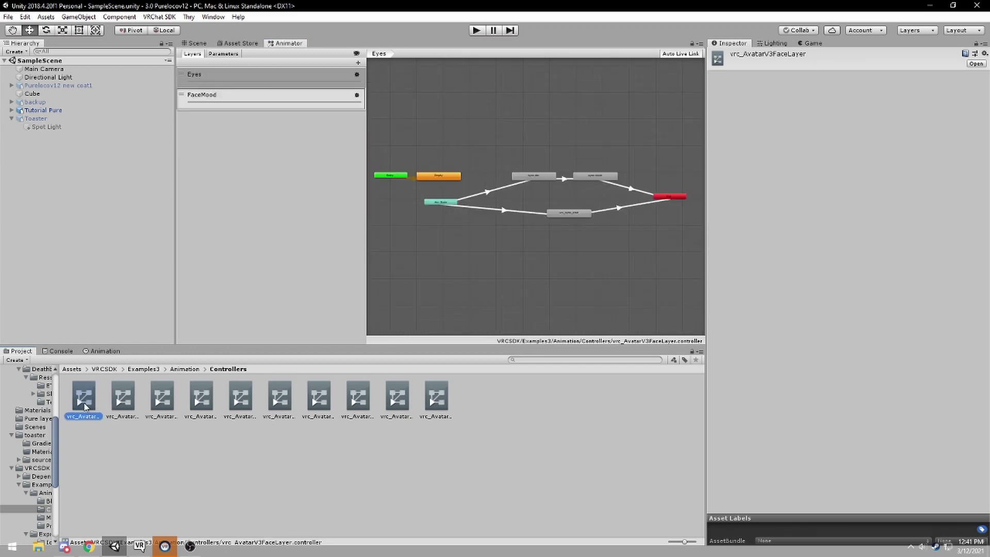
right_click(86, 407)
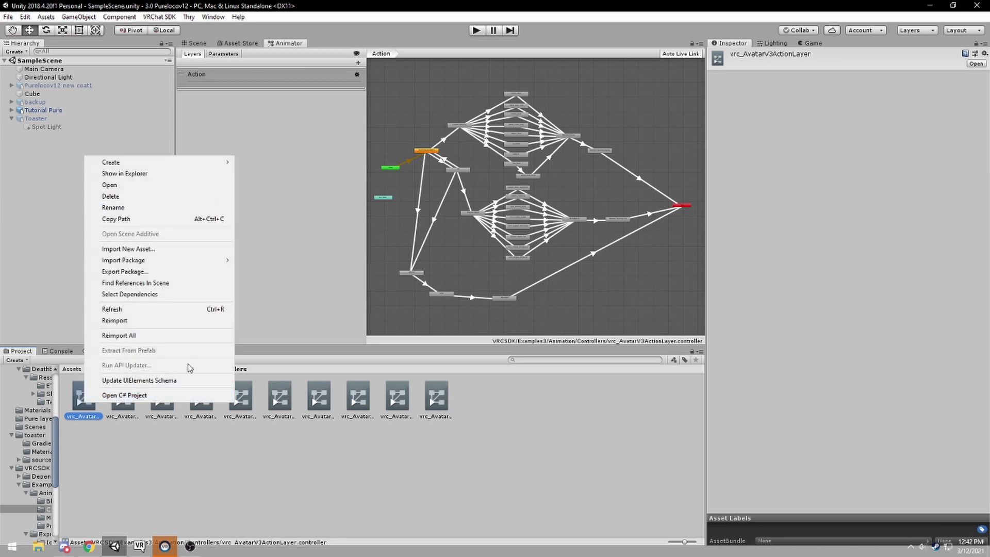
click(194, 475)
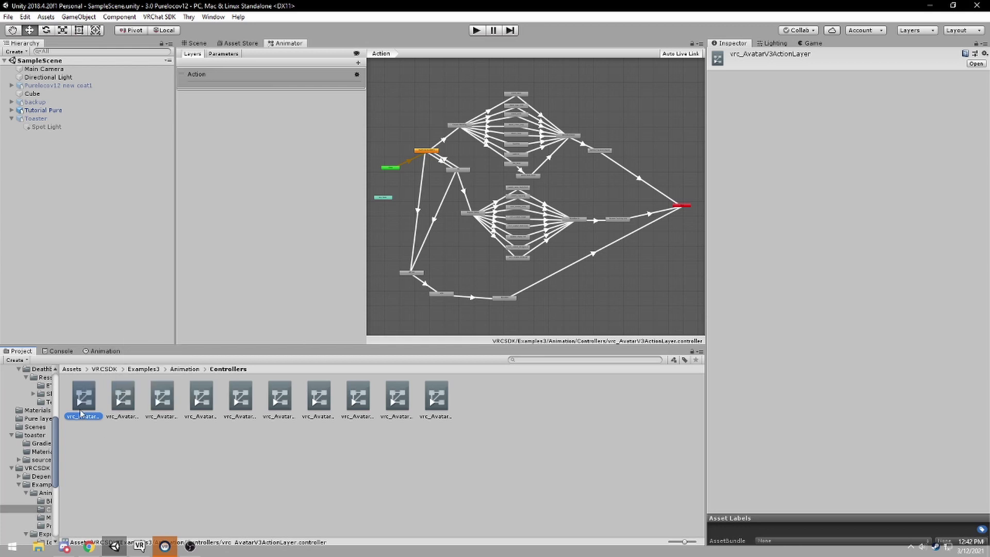
Duplicate the Action layer controller with Ctrl+D, delete the copy and reselect the original
key(ctrl+d)
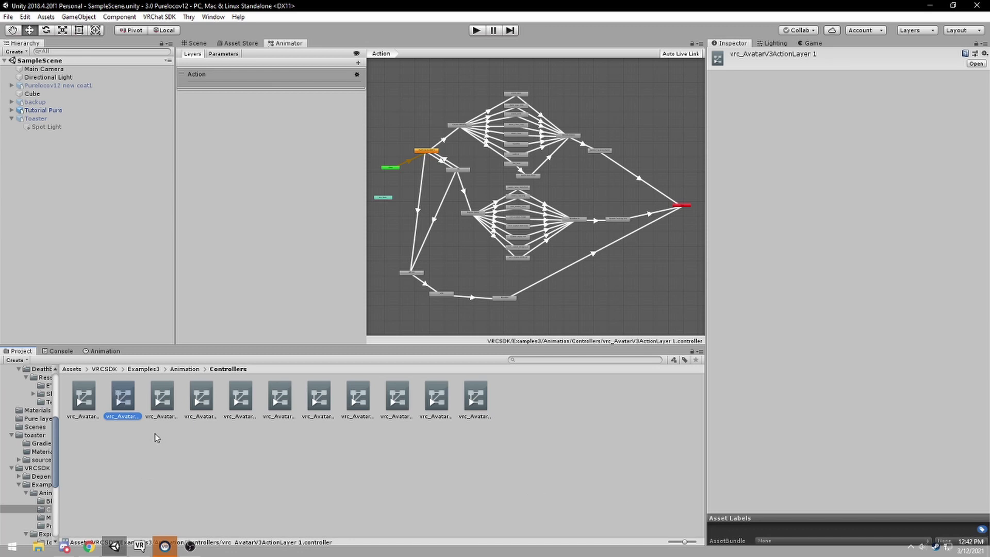
key(Delete)
click(549, 306)
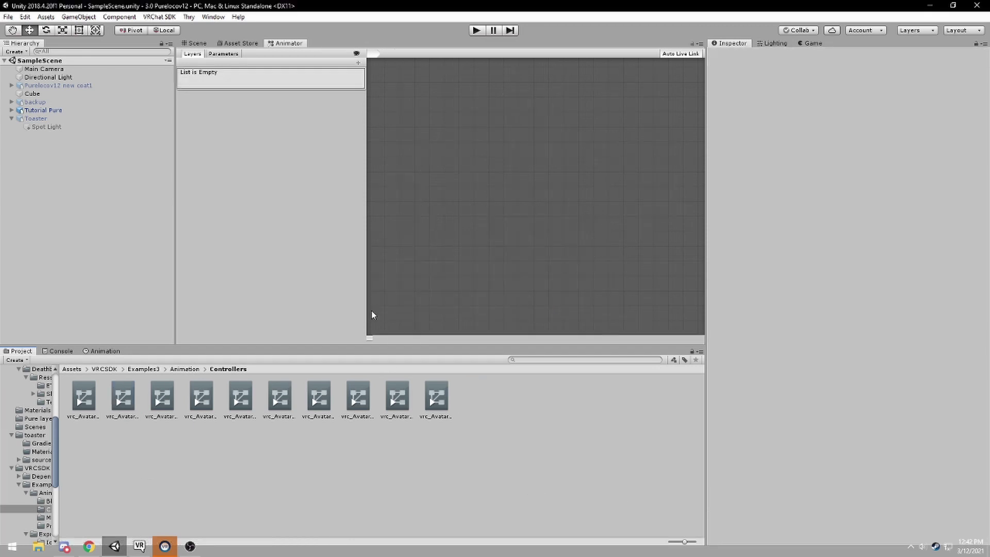
click(86, 396)
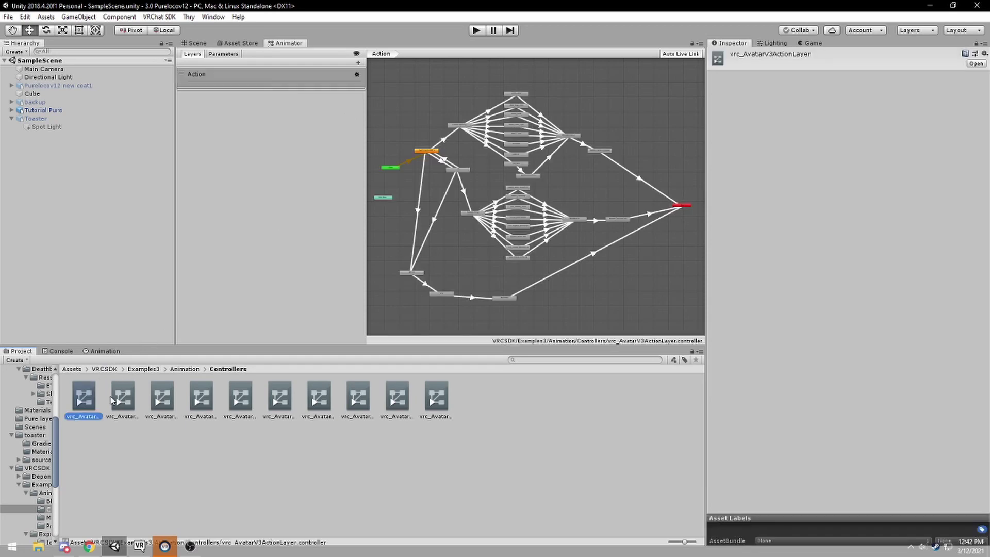
Open the avatar's Pure Action controller from Pure layers and frame its stand_* states
click(72, 369)
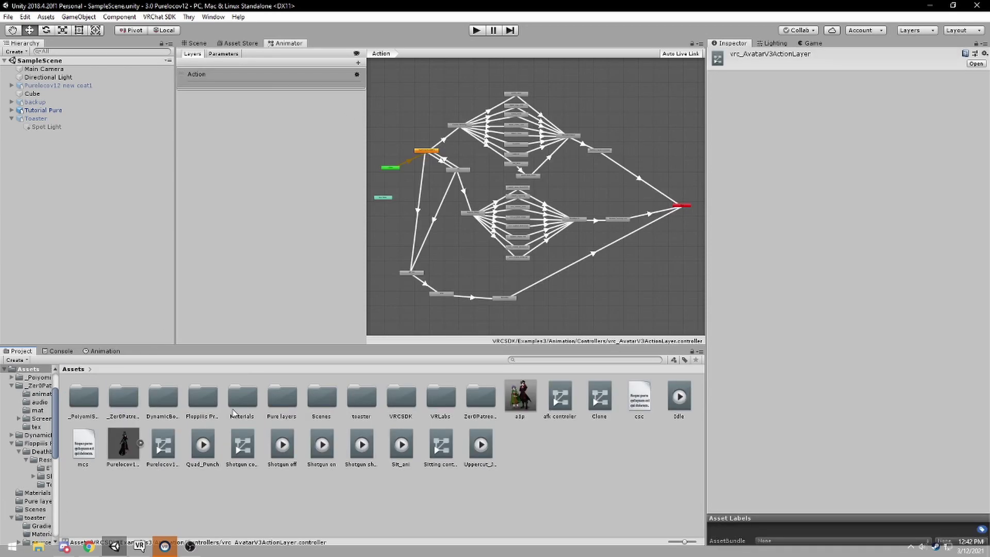
click(272, 396)
double_click(272, 396)
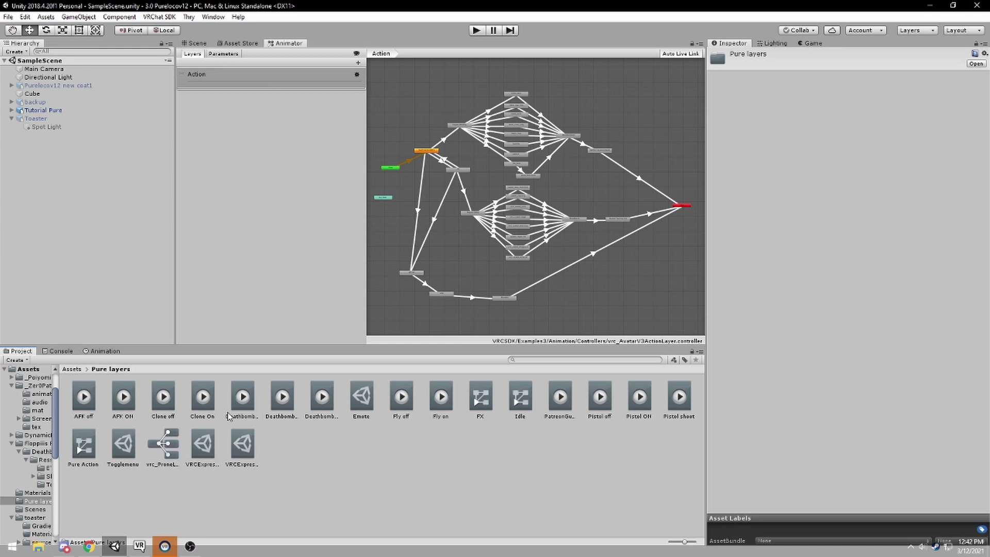
click(85, 447)
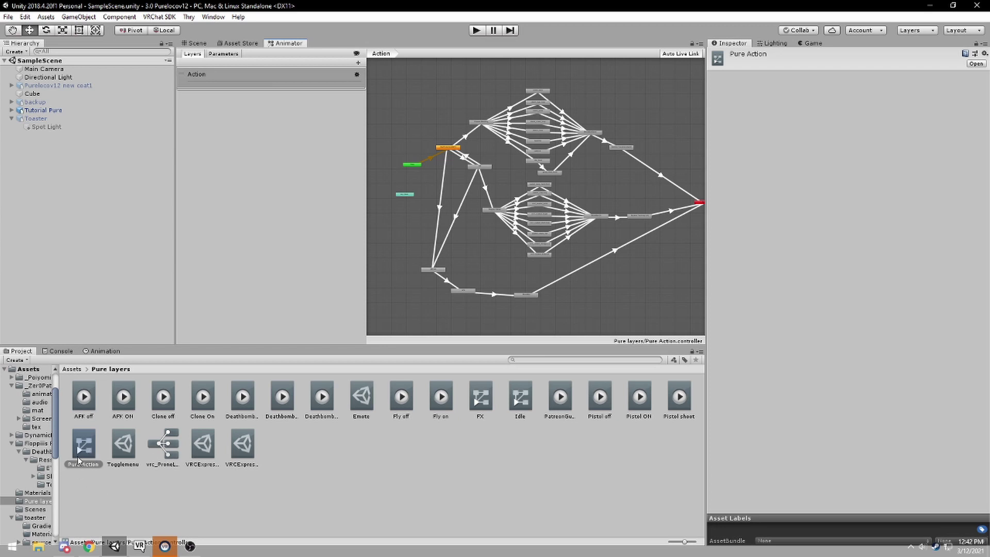
scroll(481, 229, up, 1)
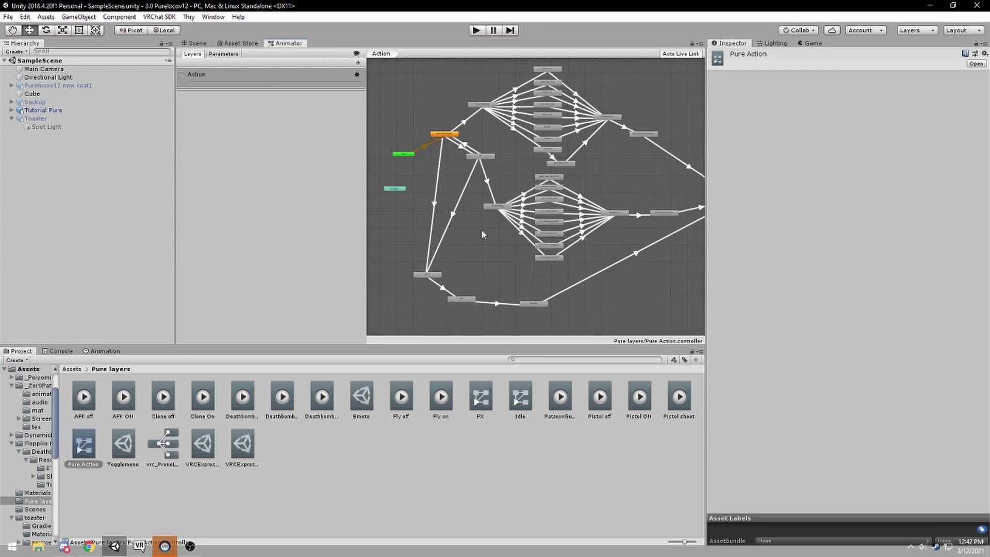
scroll(482, 229, up, 1)
scroll(511, 193, up, 1)
scroll(517, 198, up, 1)
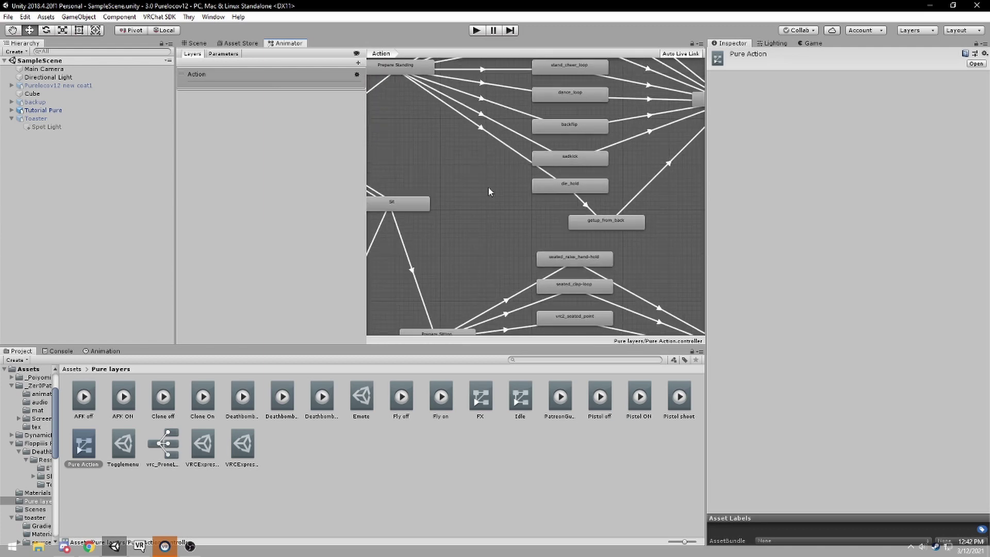
middle_drag(525, 191, 545, 252)
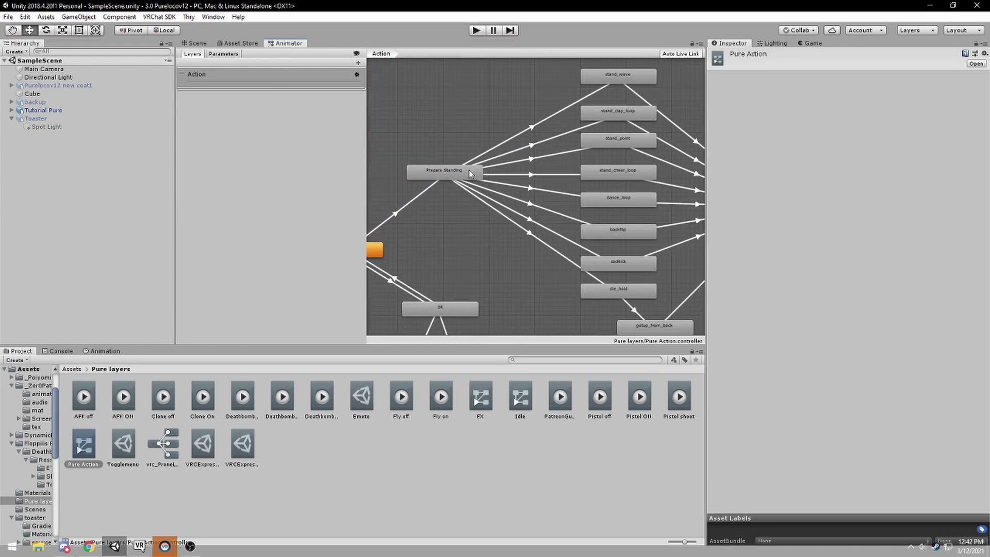
scroll(465, 177, up, 1)
middle_drag(550, 166, 418, 252)
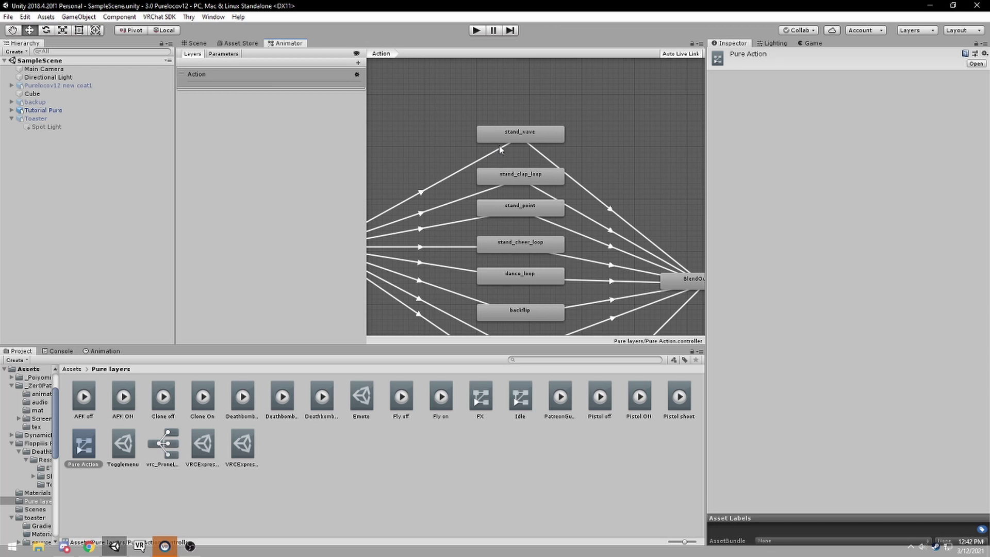
click(514, 136)
click(514, 173)
click(518, 208)
click(515, 244)
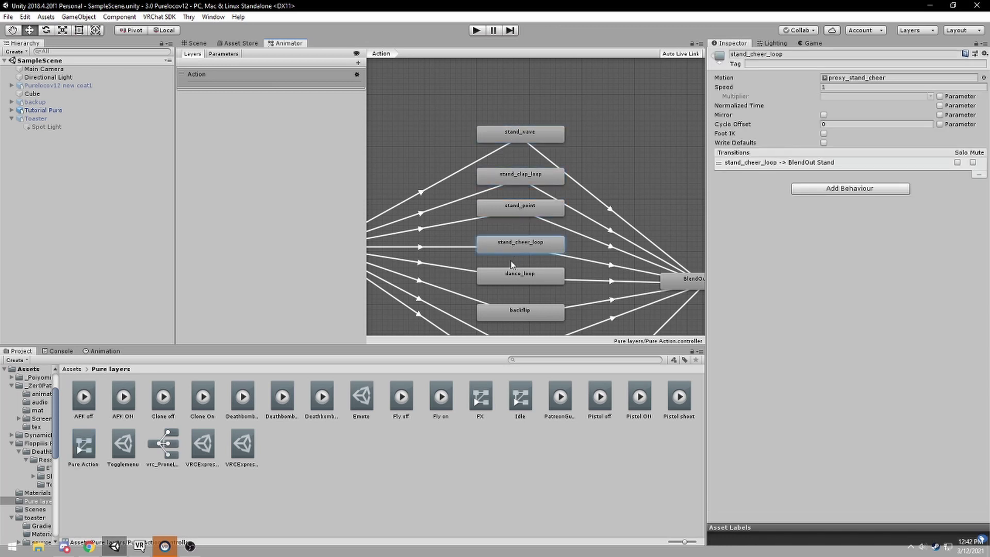
click(511, 275)
click(502, 309)
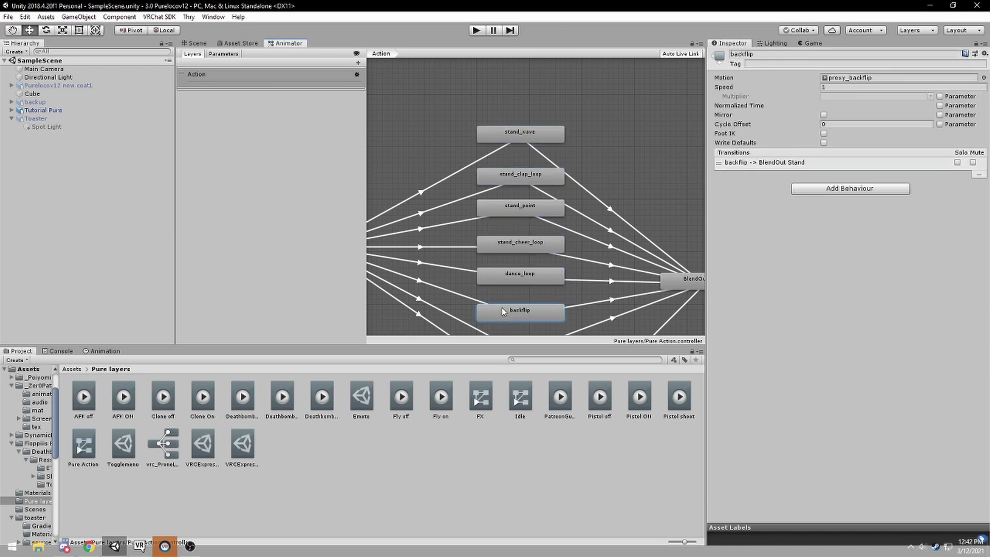
click(532, 138)
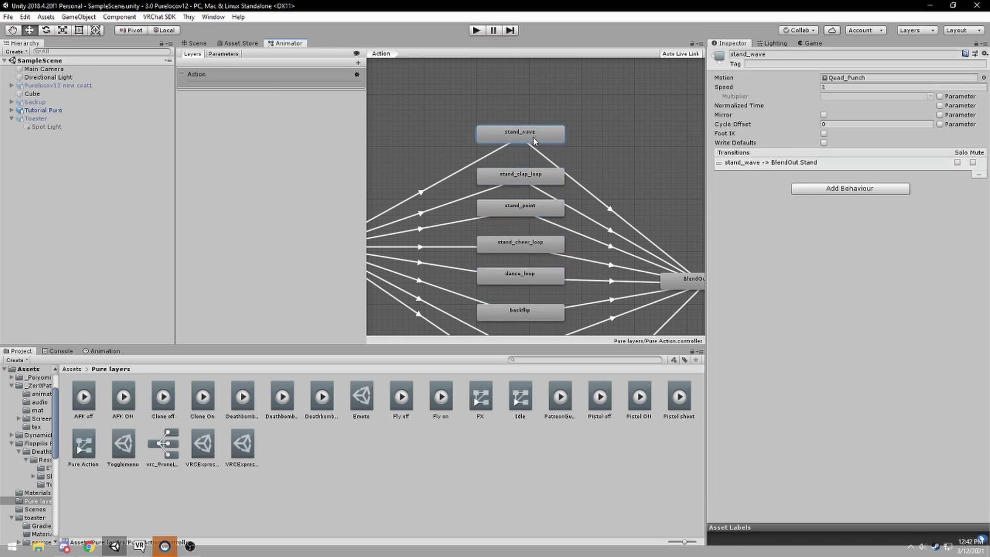
click(519, 178)
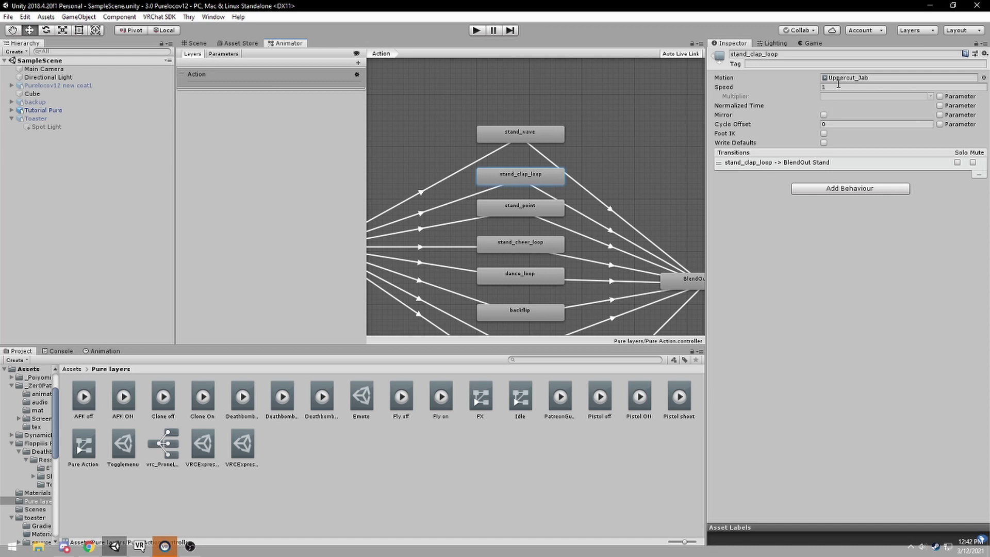
click(528, 249)
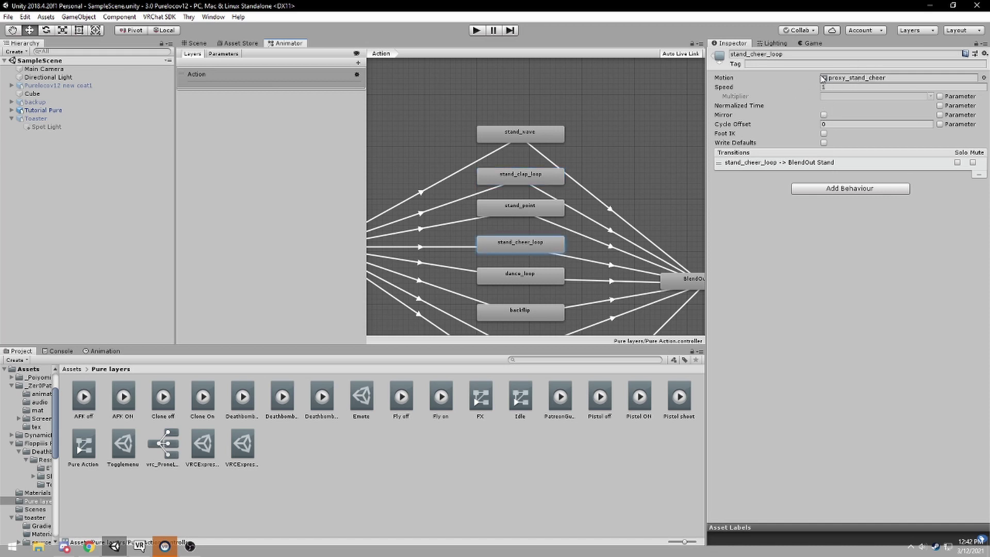
click(549, 133)
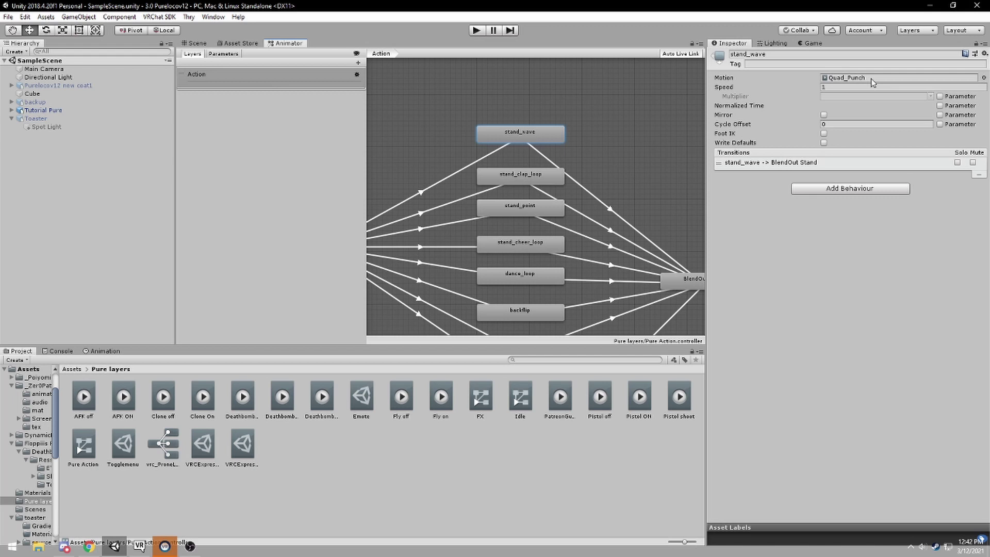
click(521, 177)
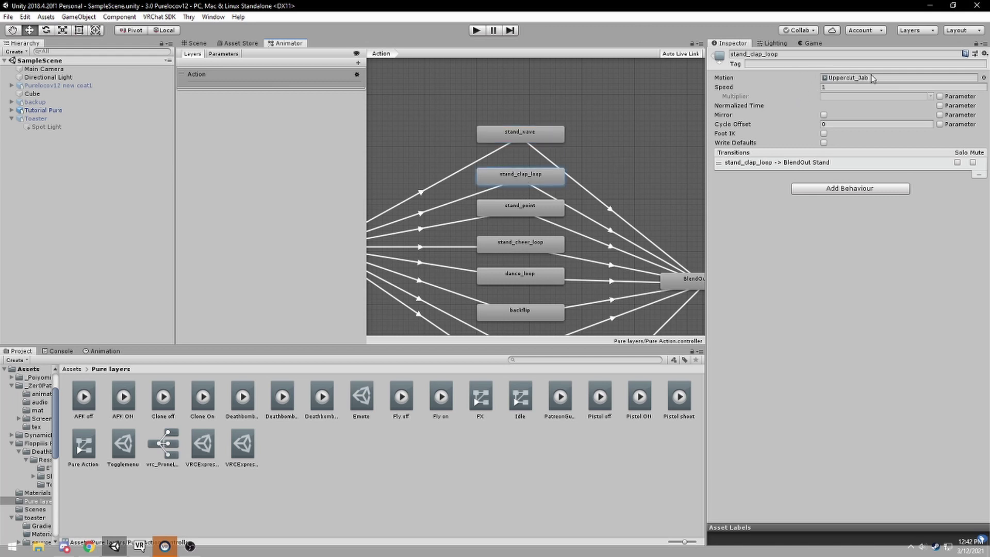
click(529, 132)
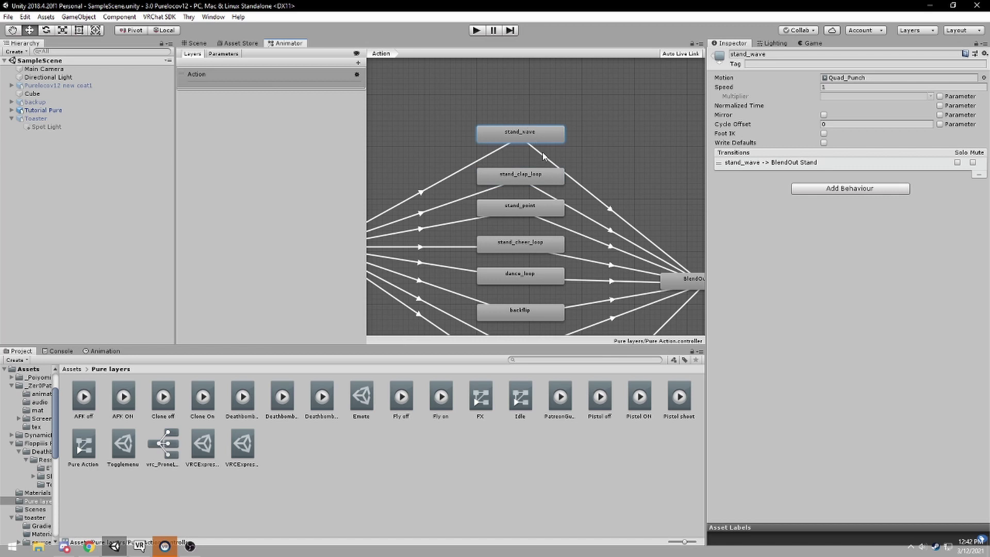
Compare the stand_wave, stand_clap_loop and dance_loop exit transitions to BlendOut Stand and their VRCEmote conditions
click(600, 201)
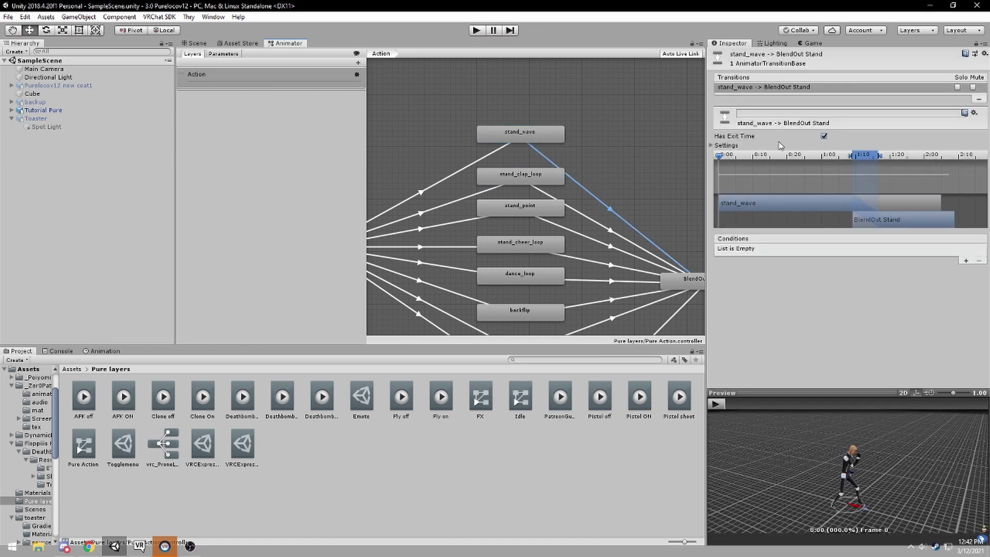
click(713, 146)
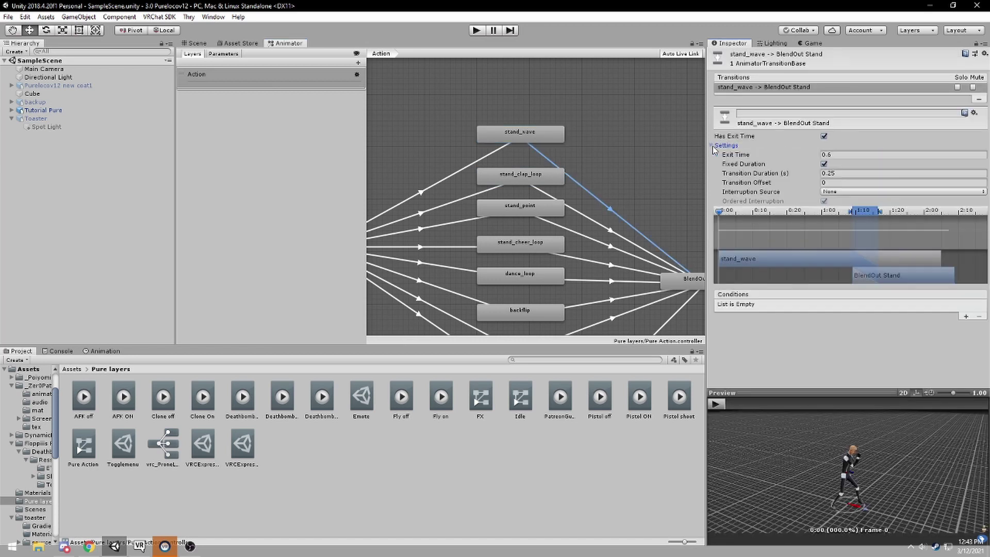
click(713, 146)
click(581, 224)
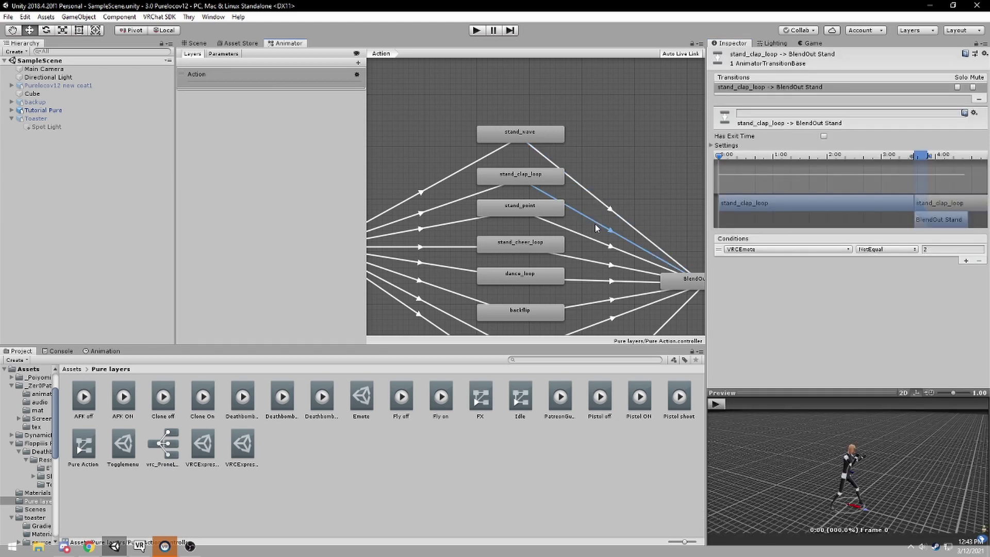
click(604, 207)
click(596, 226)
click(608, 206)
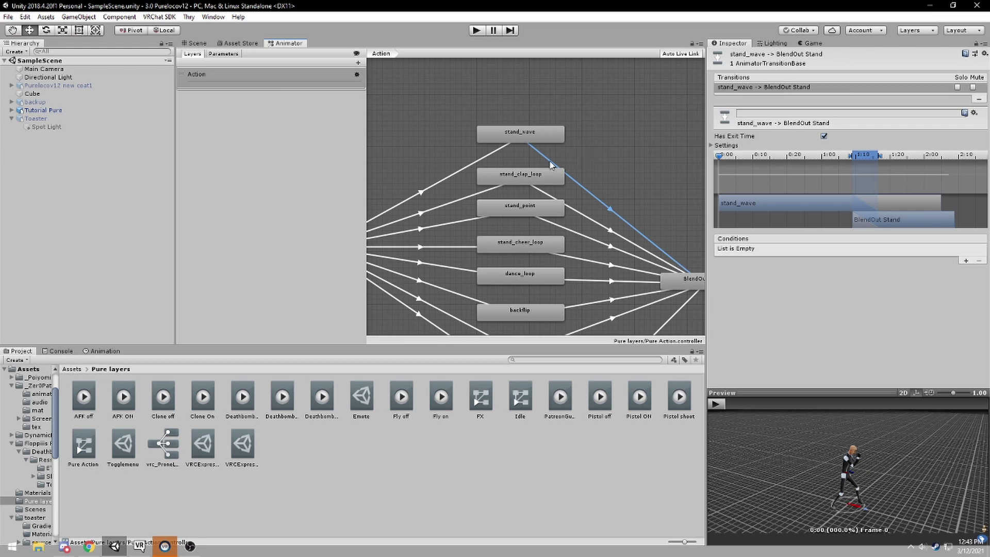
click(600, 221)
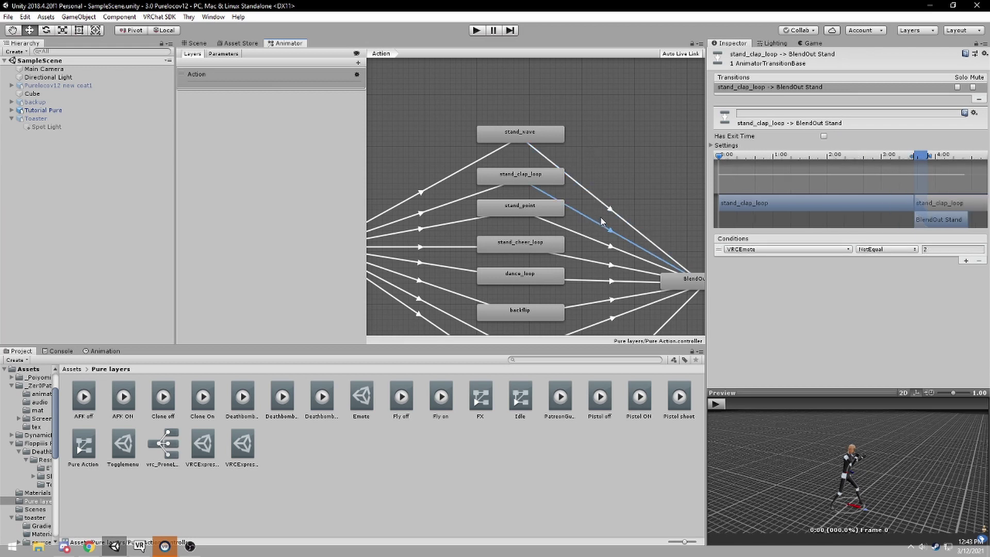
scroll(583, 305, down, 2)
scroll(585, 297, up, 1)
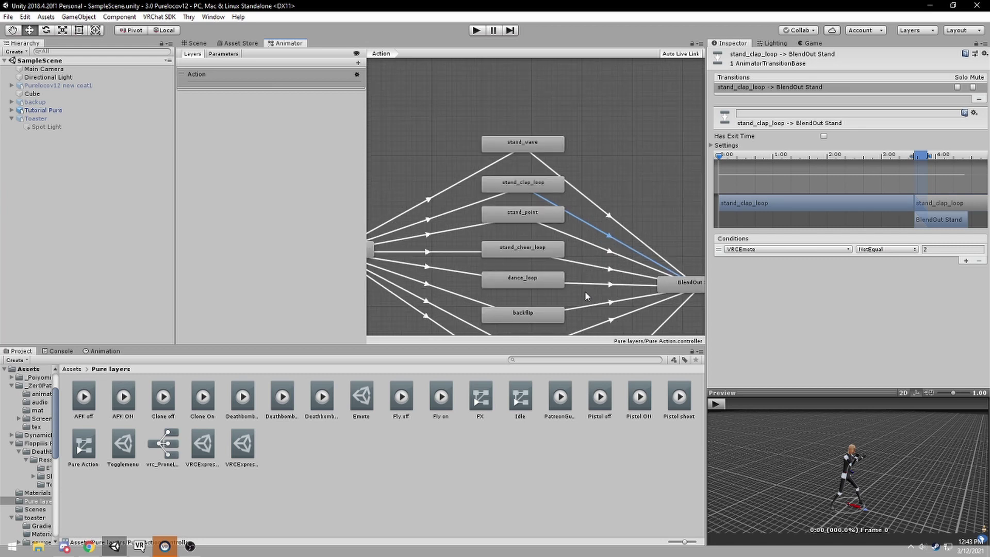
scroll(585, 291, down, 1)
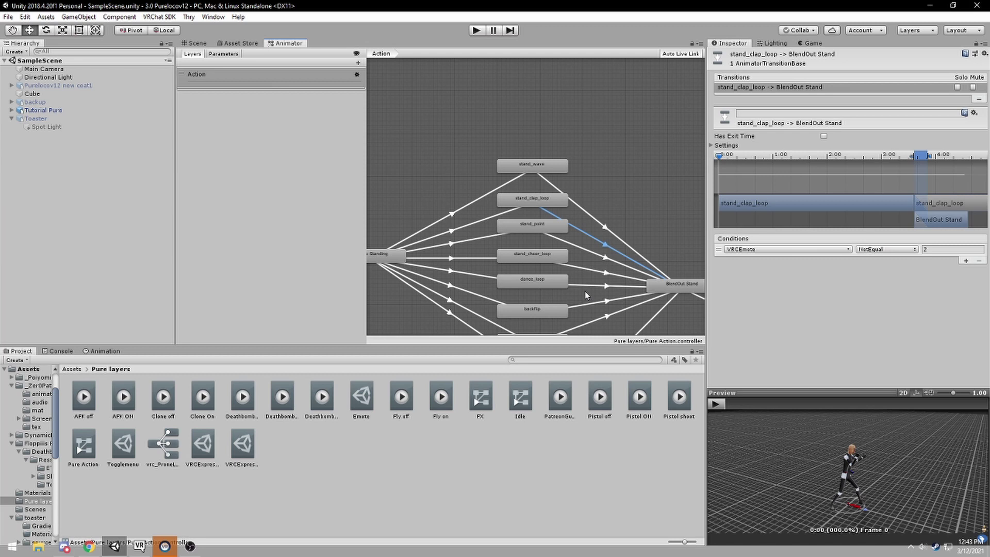
scroll(585, 291, up, 1)
scroll(586, 291, up, 1)
click(593, 283)
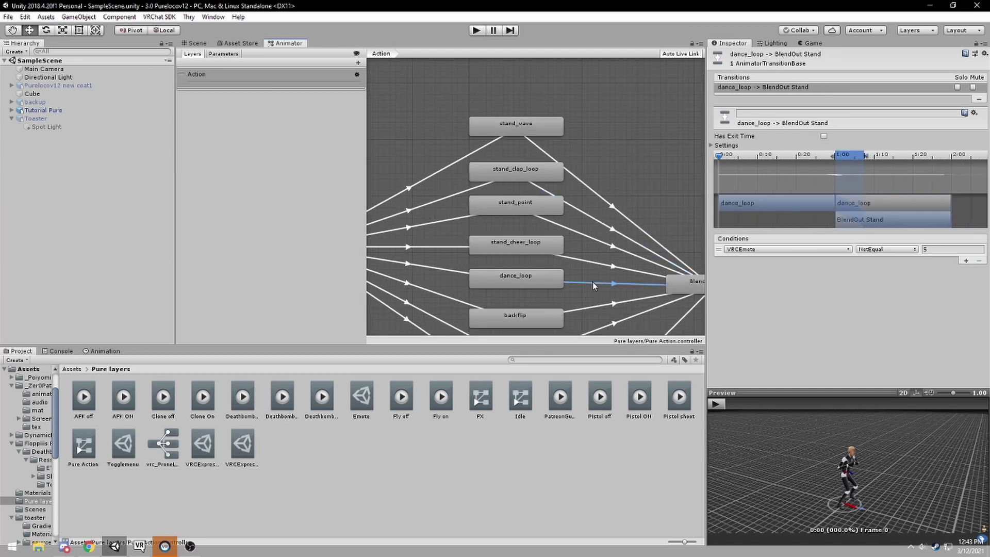
Uncheck Has Exit Time on the stand_wave to BlendOut Stand transition and select the stand_wave state
click(591, 198)
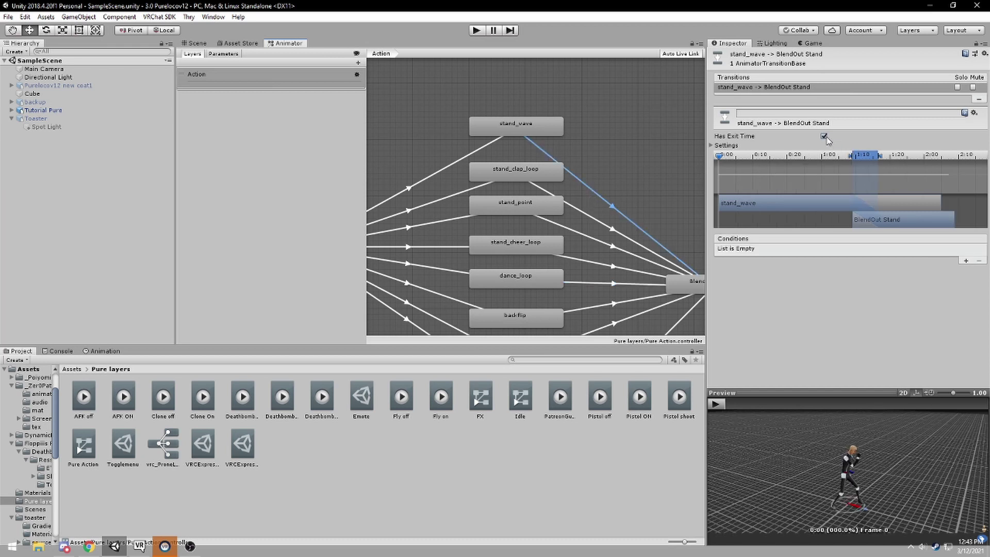
click(825, 136)
click(583, 211)
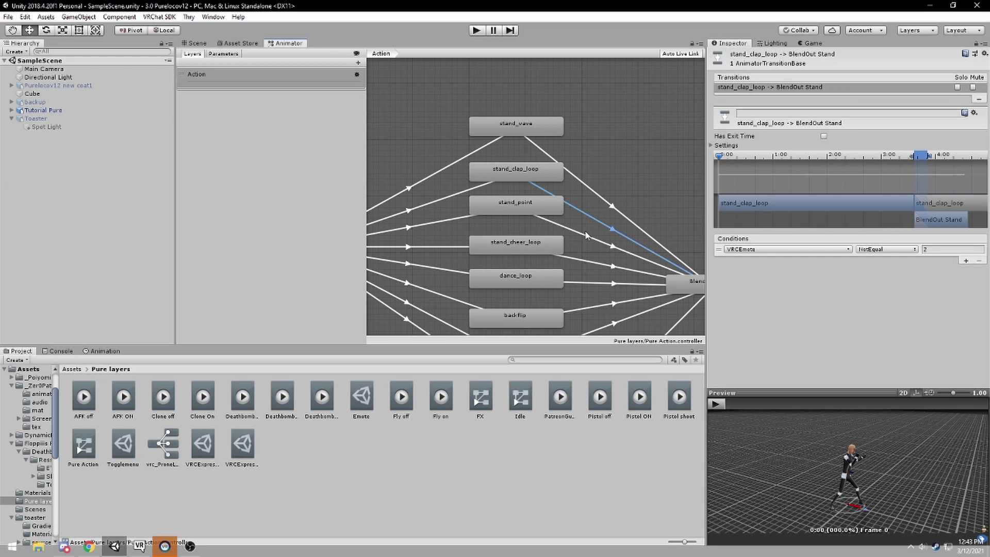
click(529, 133)
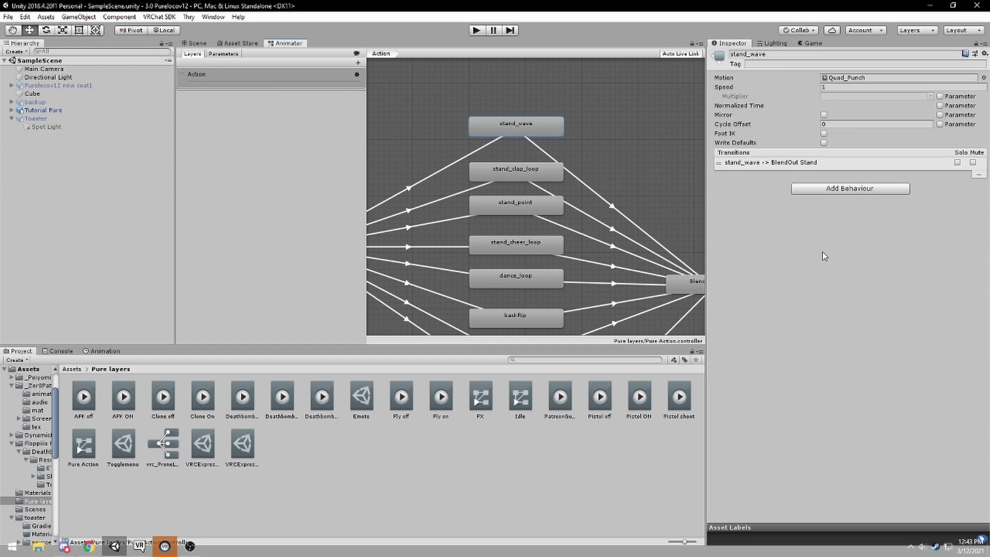
right_click(527, 133)
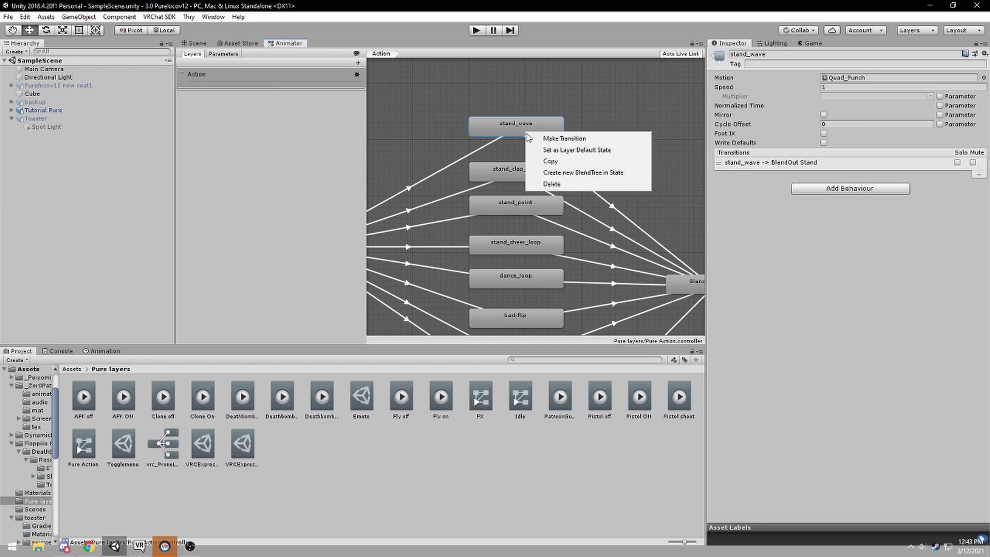
Rename the stand_wave state to Quad punch and stand_clap_loop to Uppercut
click(791, 319)
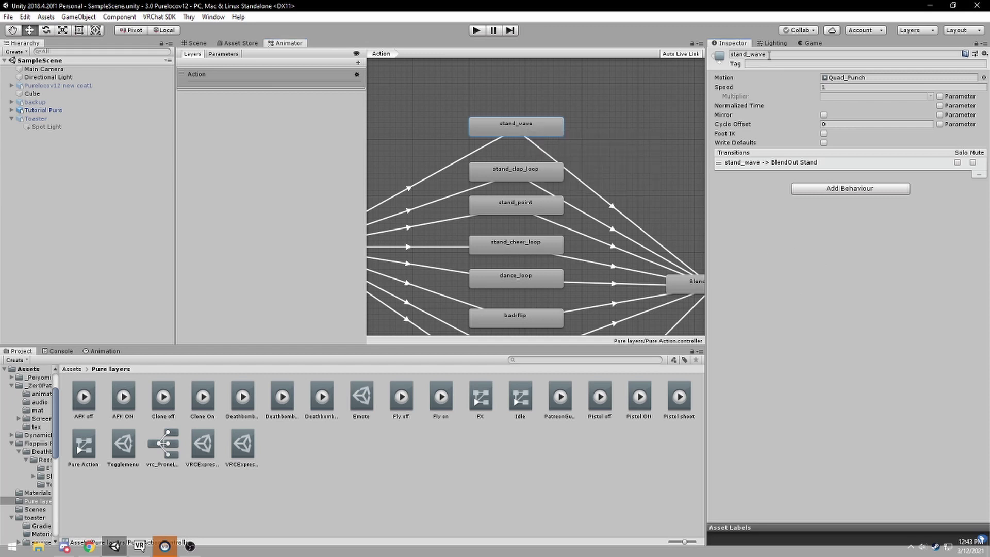
click(786, 58)
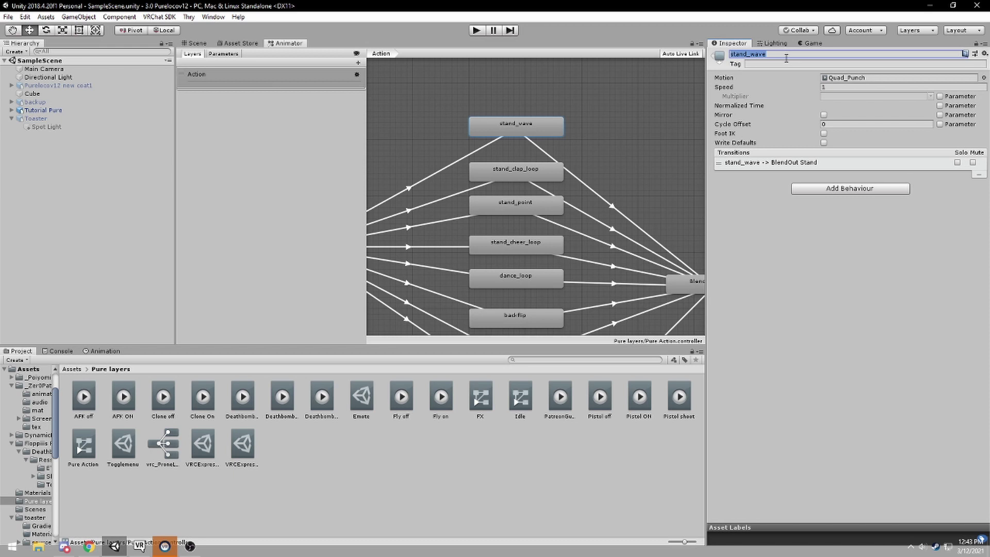
text(Quad pun)
text(ch)
key(Return)
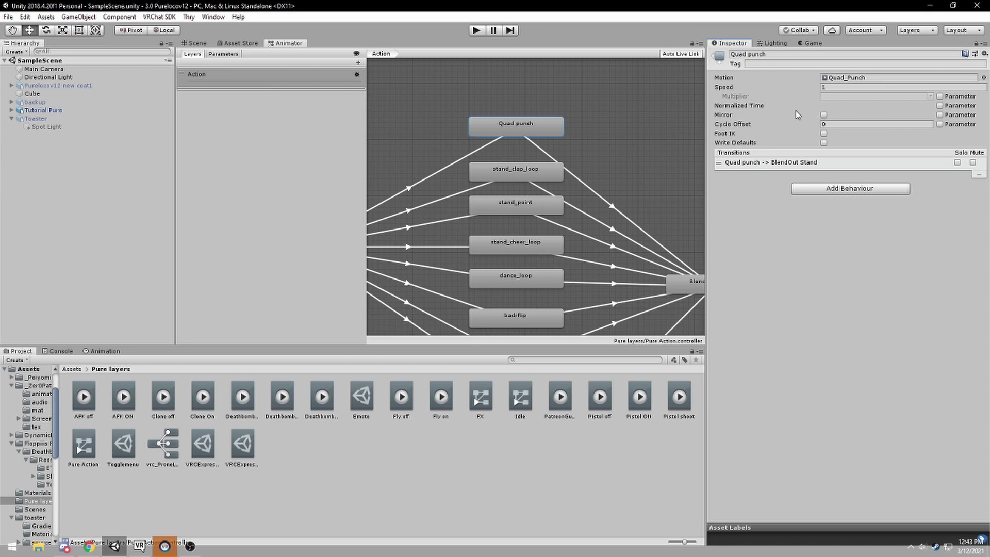
click(523, 171)
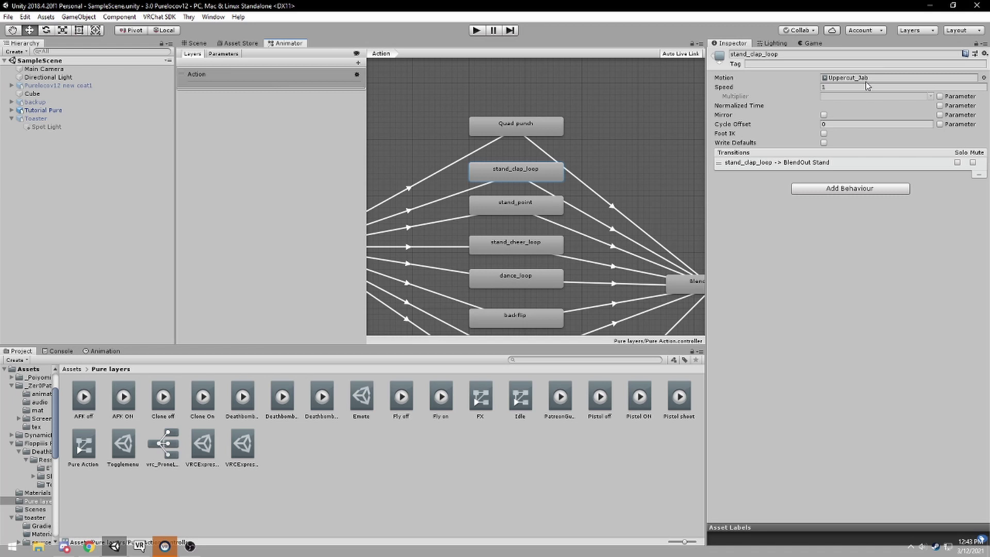
click(796, 55)
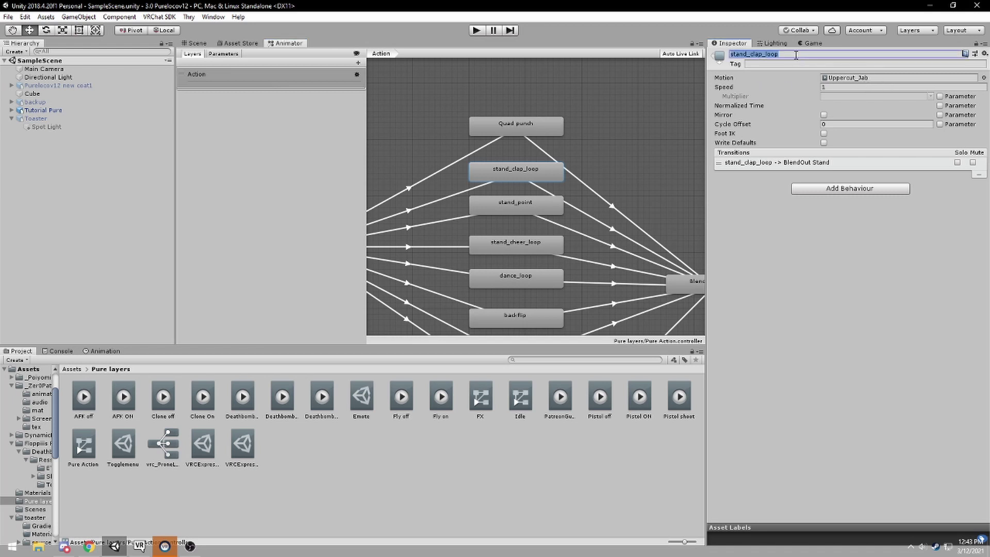
text(Upper)
text(cut)
key(Return)
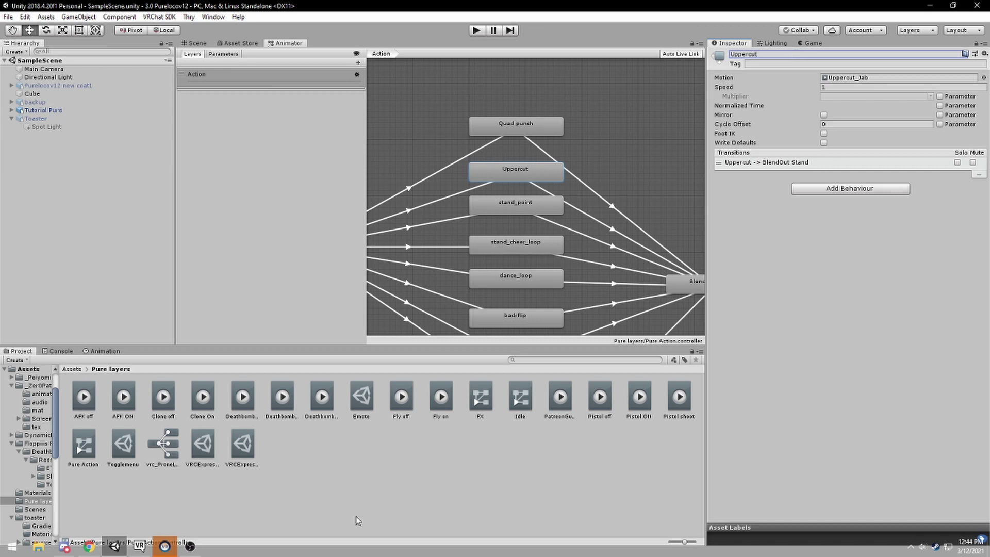
click(494, 476)
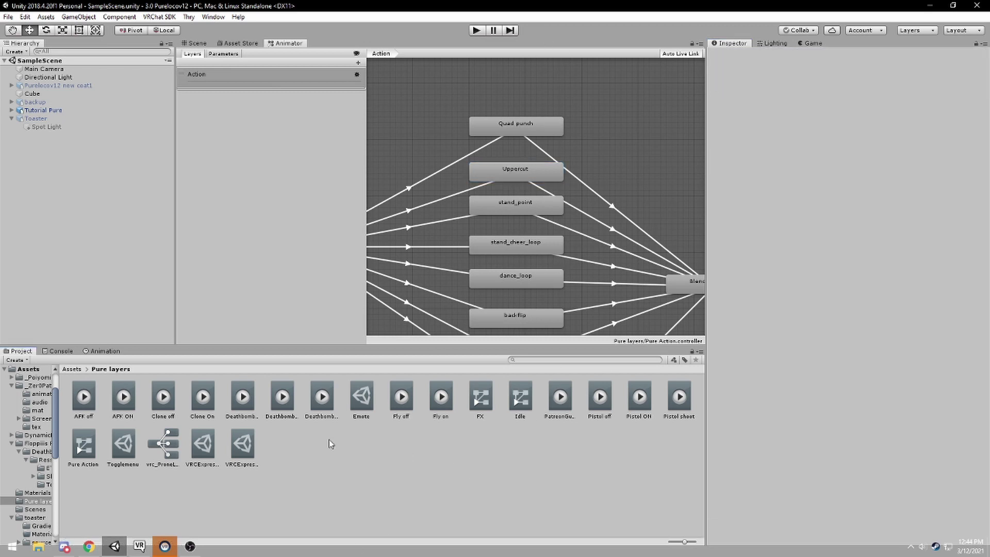
Browse Create > VRChat > Avatars without creating anything, then select the main VRCExpressionsMenu asset
right_click(410, 455)
click(334, 481)
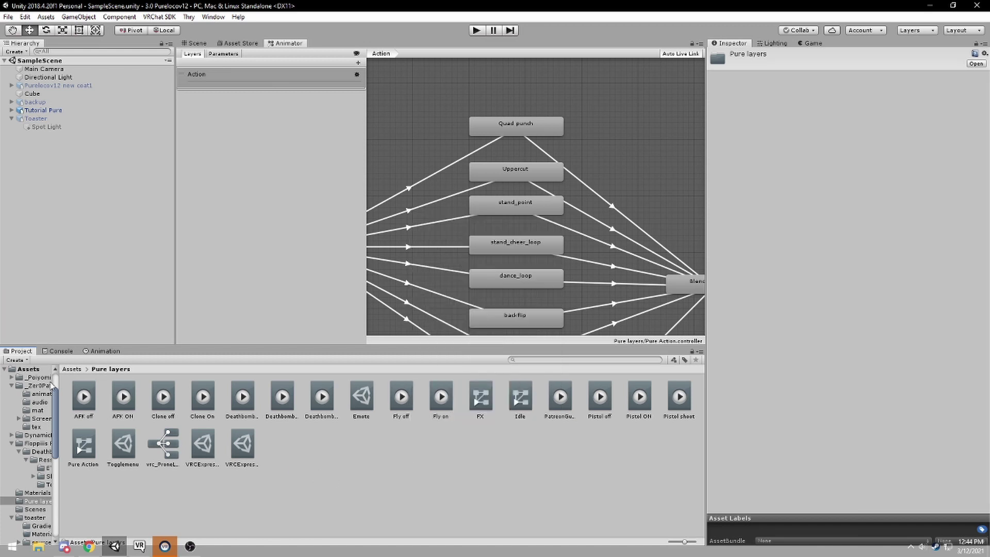
right_click(450, 482)
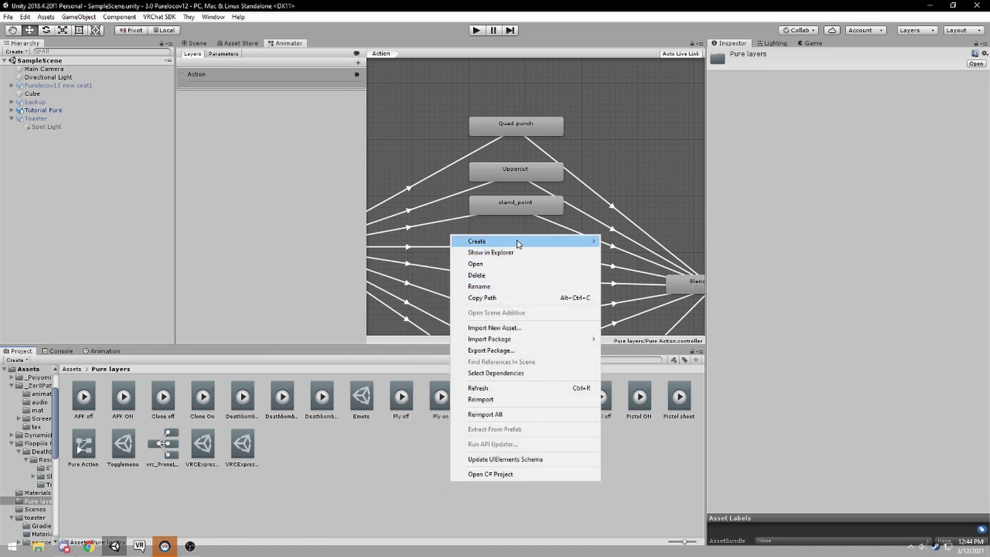
mouse_move(477, 241)
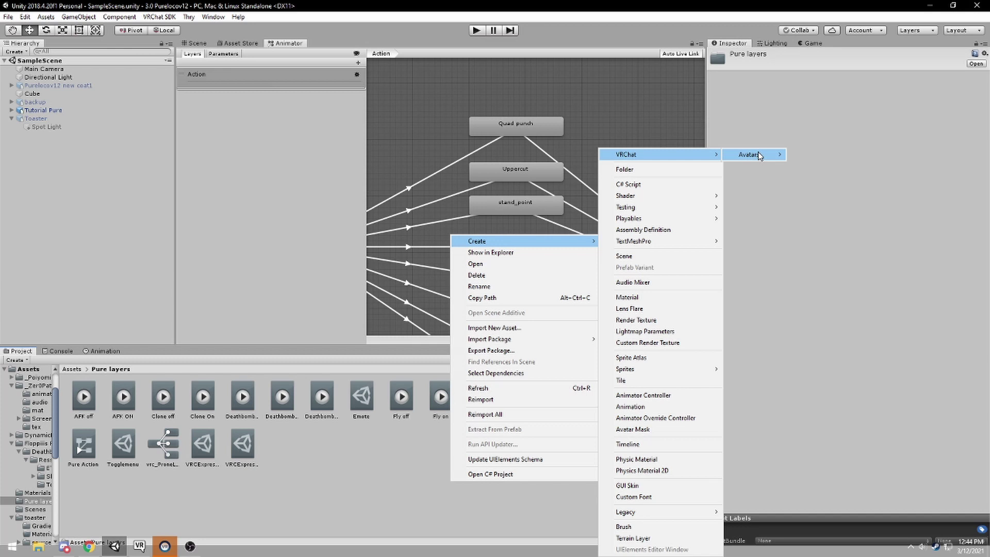
mouse_move(749, 156)
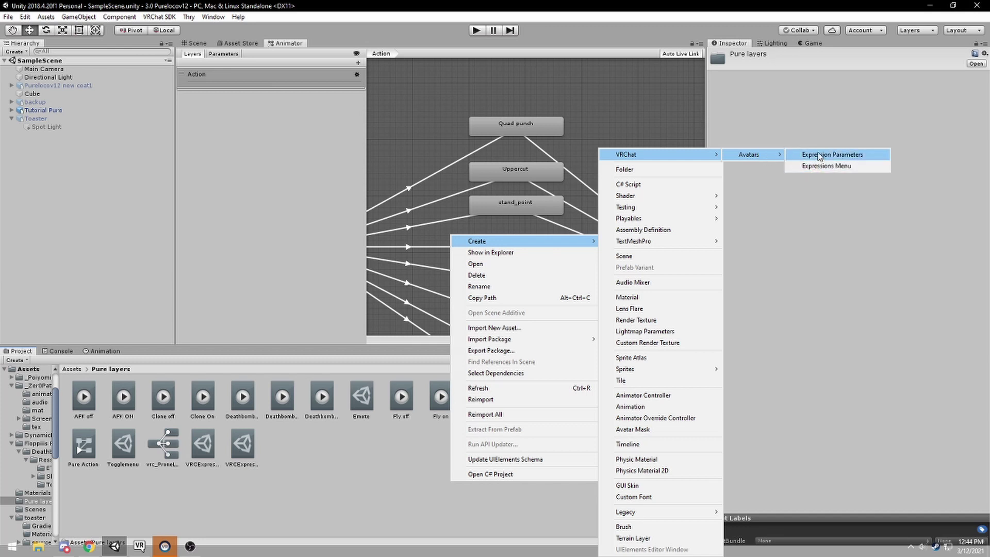
click(399, 488)
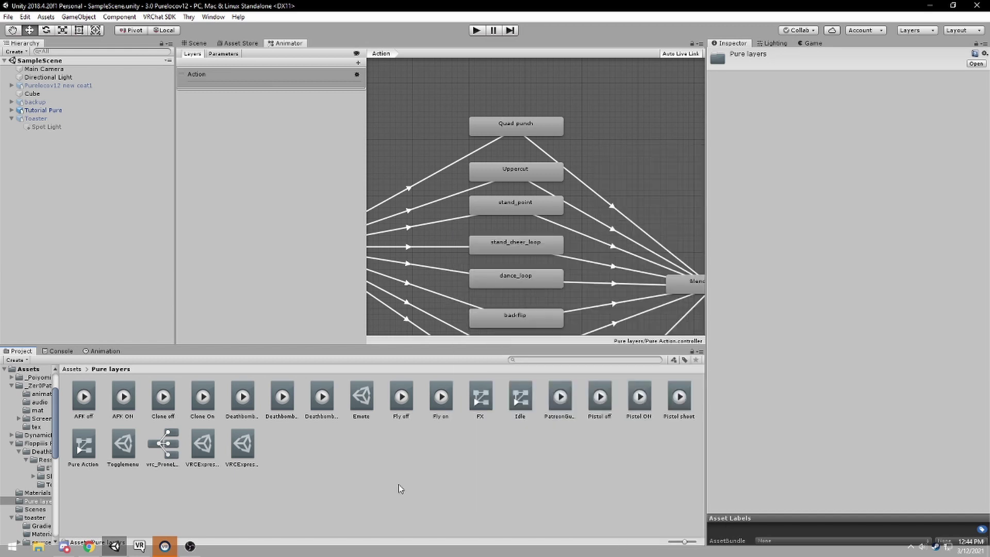
click(207, 451)
click(238, 452)
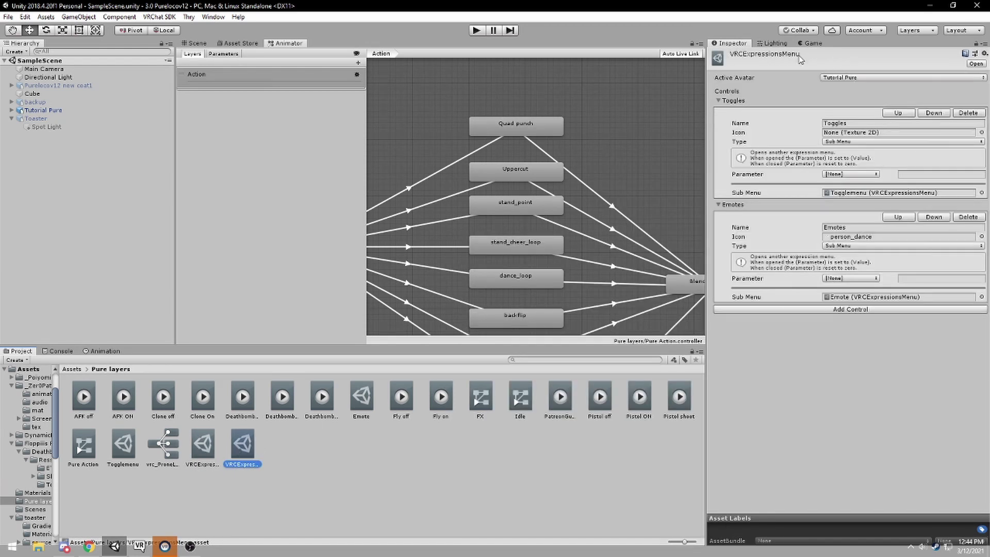
click(720, 101)
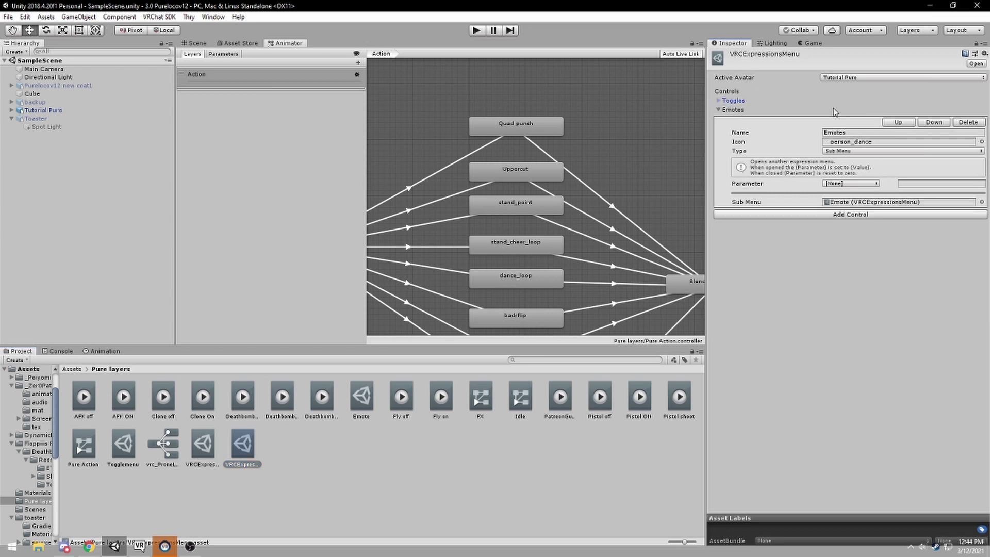
click(822, 216)
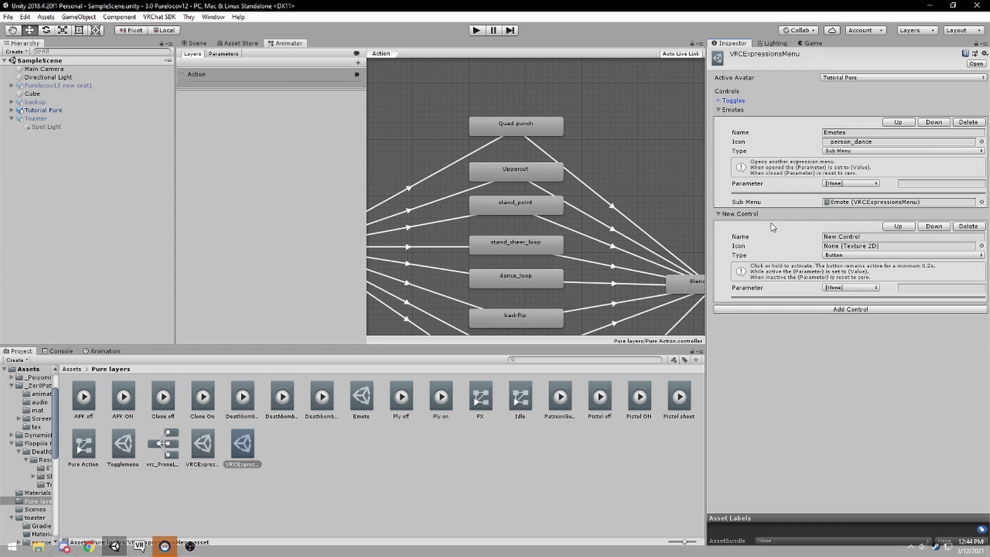
click(970, 227)
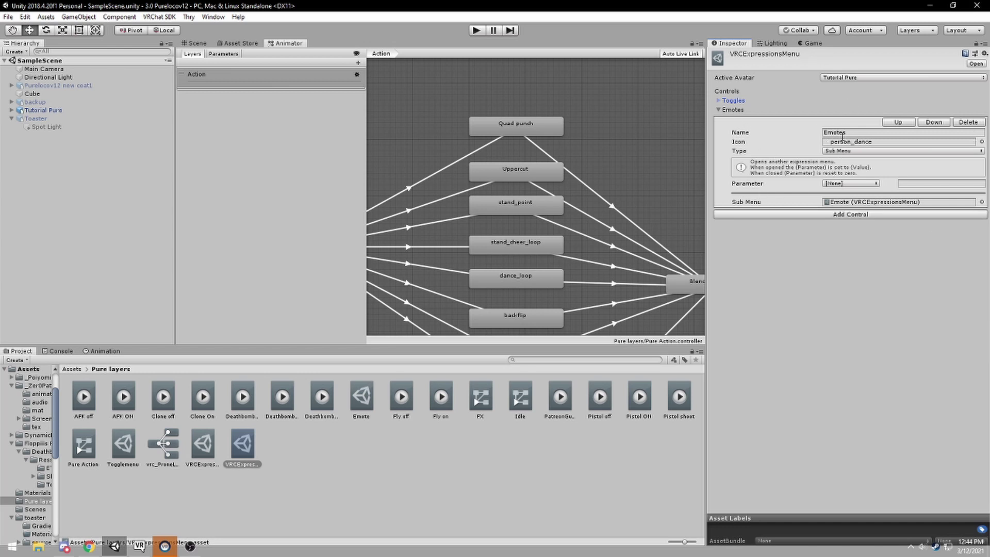
click(855, 152)
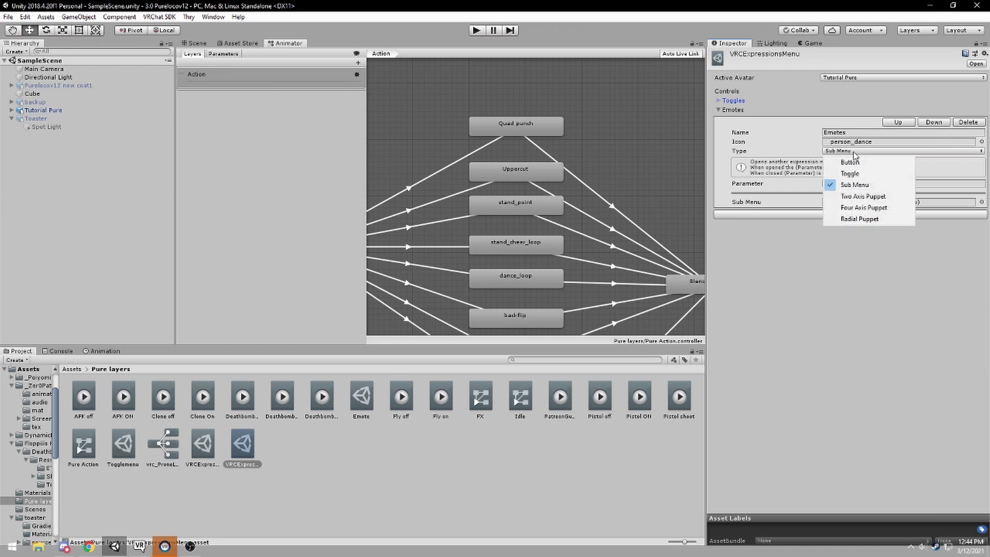
click(842, 185)
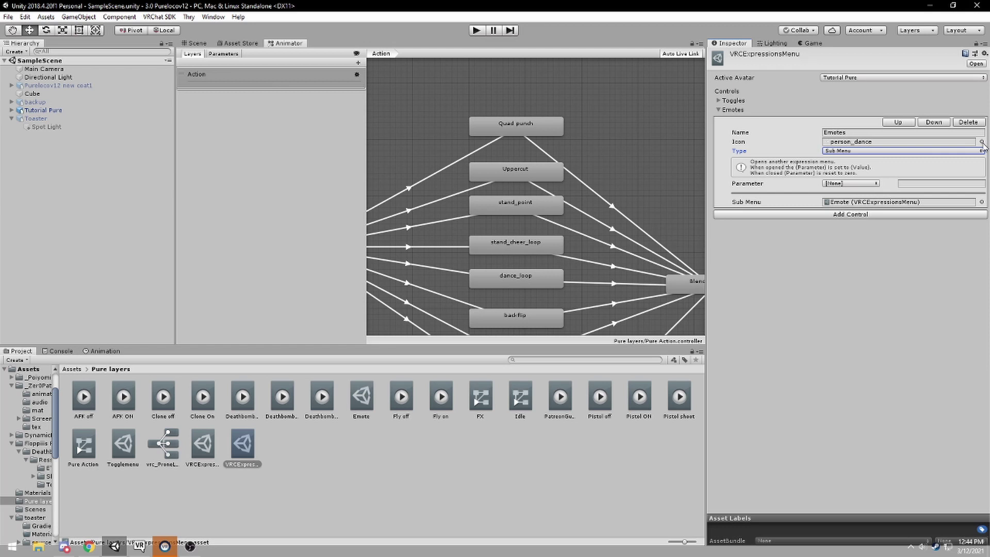
click(981, 142)
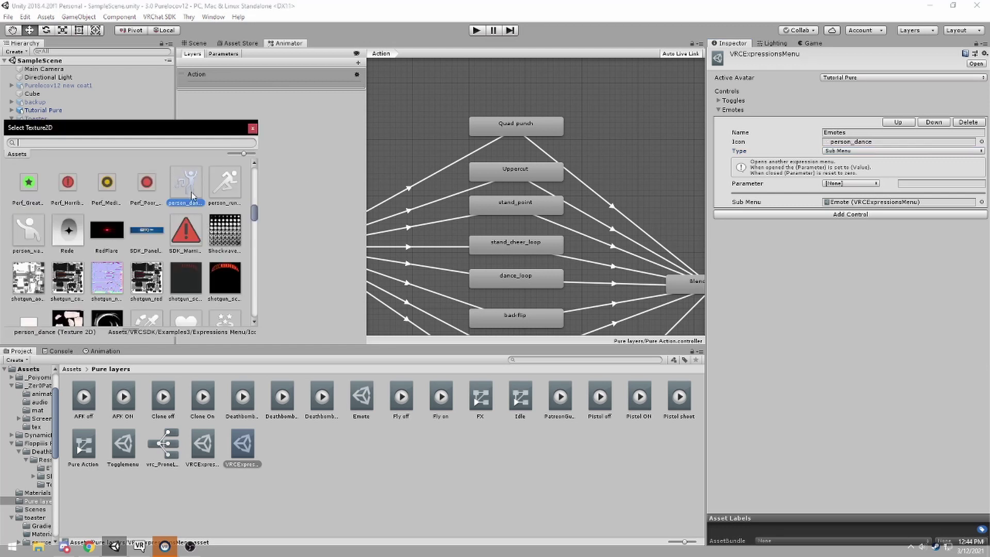
click(253, 128)
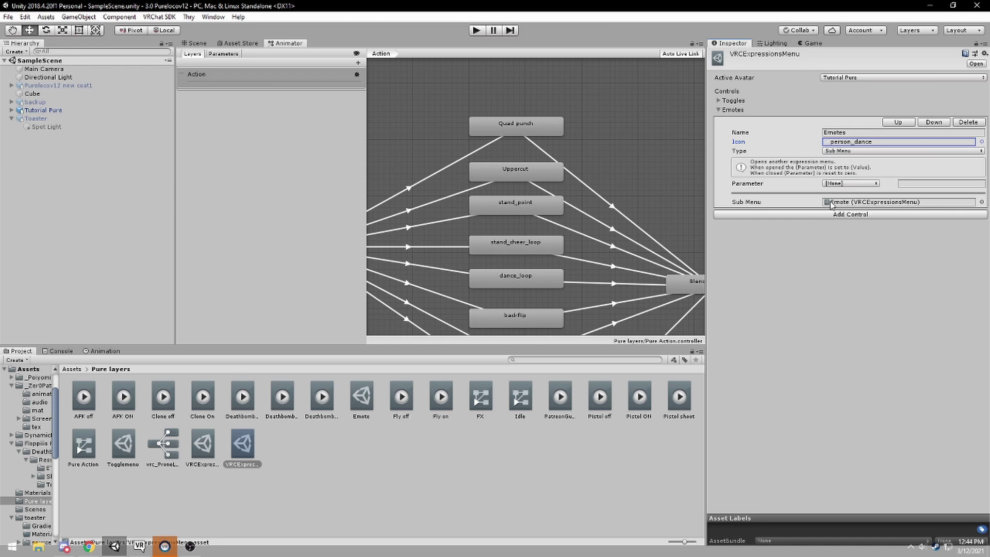
click(849, 208)
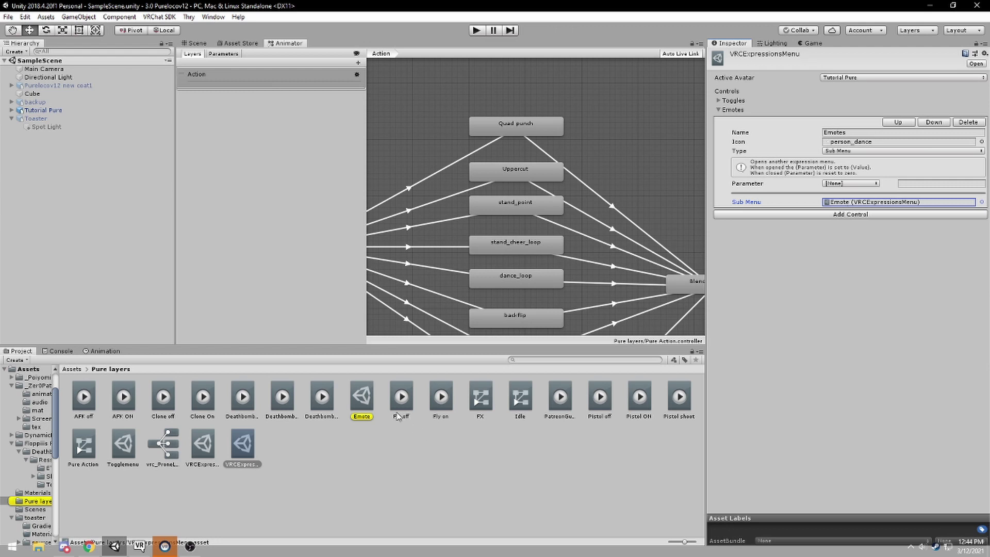
Review the Emote submenu's Quad punch, uppercut and Dance controls
click(367, 405)
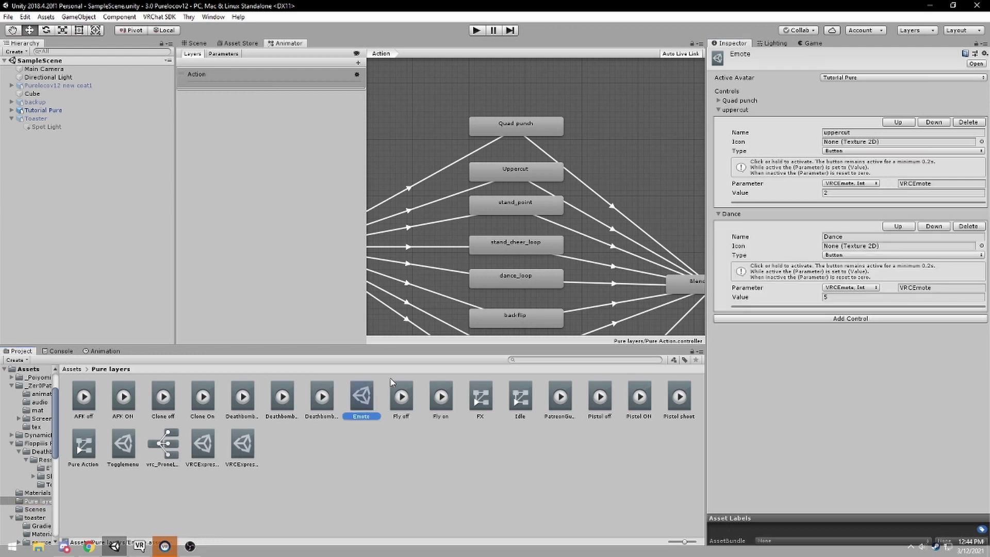
click(718, 109)
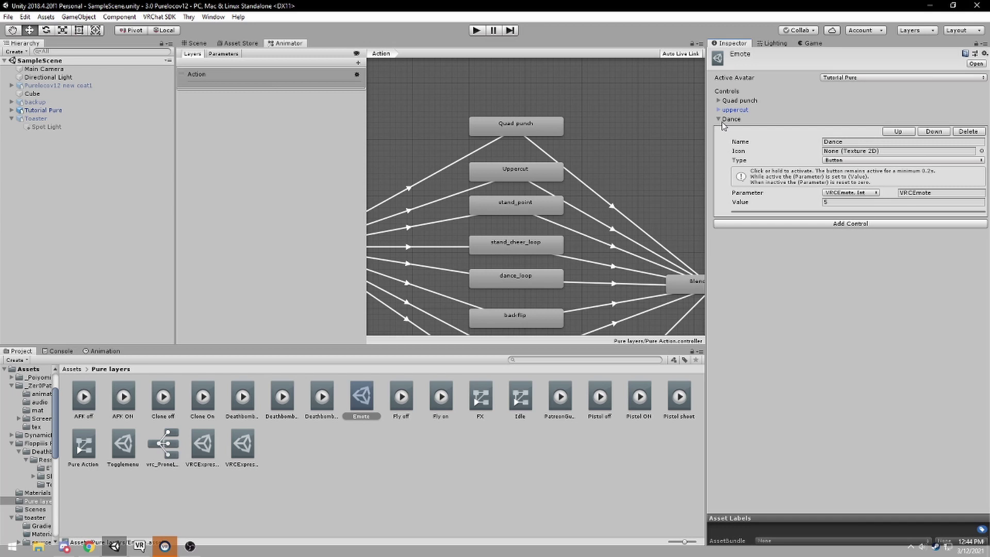
click(719, 119)
click(719, 120)
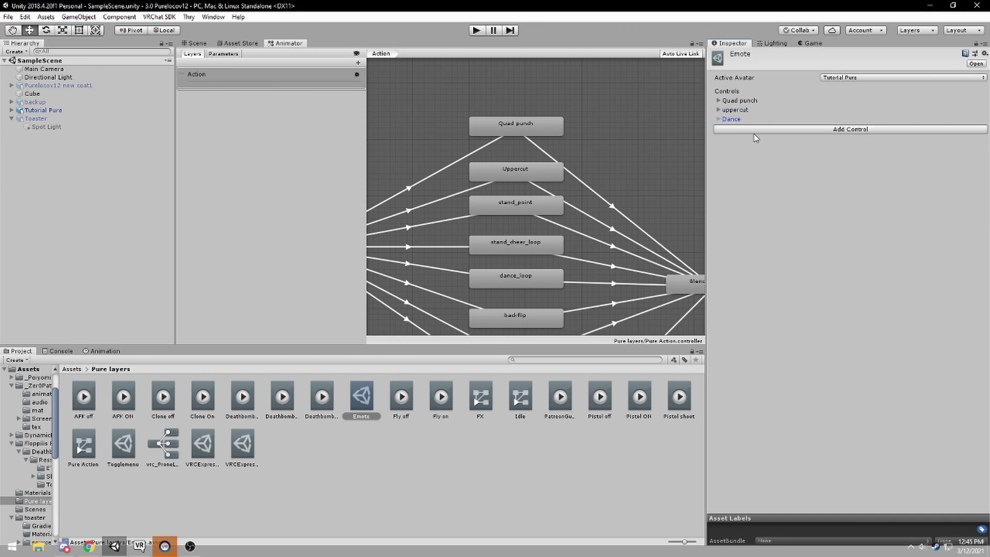
click(719, 101)
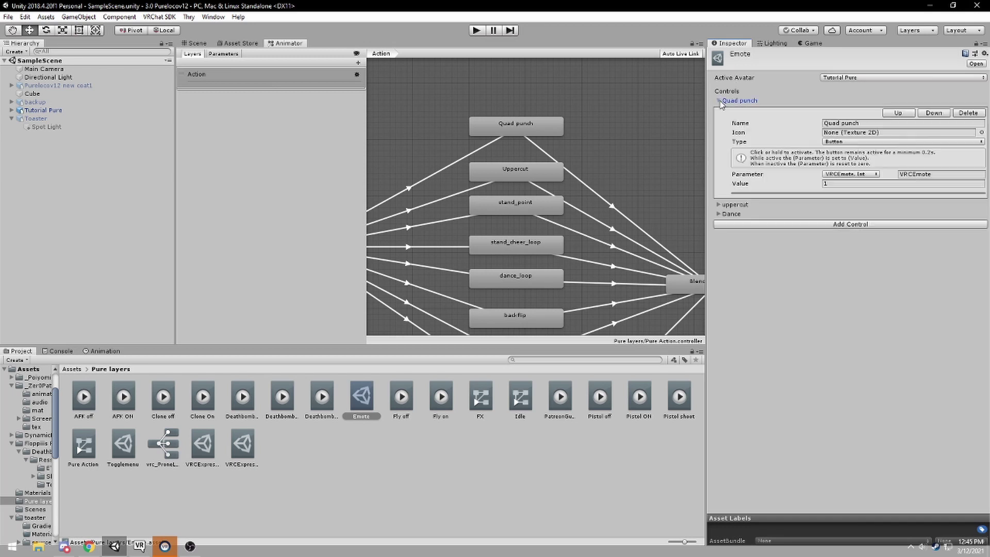
Add a Button control named dance driven by the VRCEmote parameter
click(774, 225)
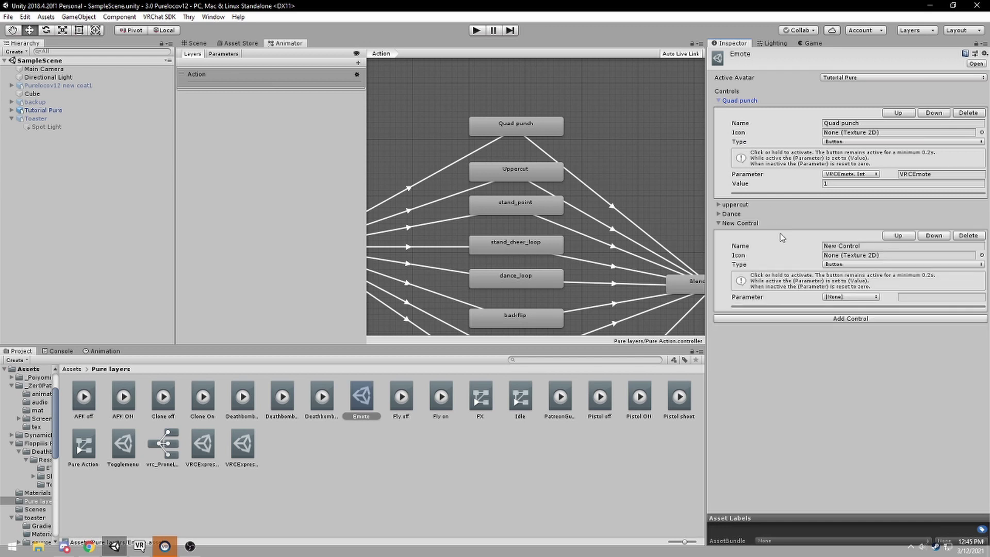
click(831, 265)
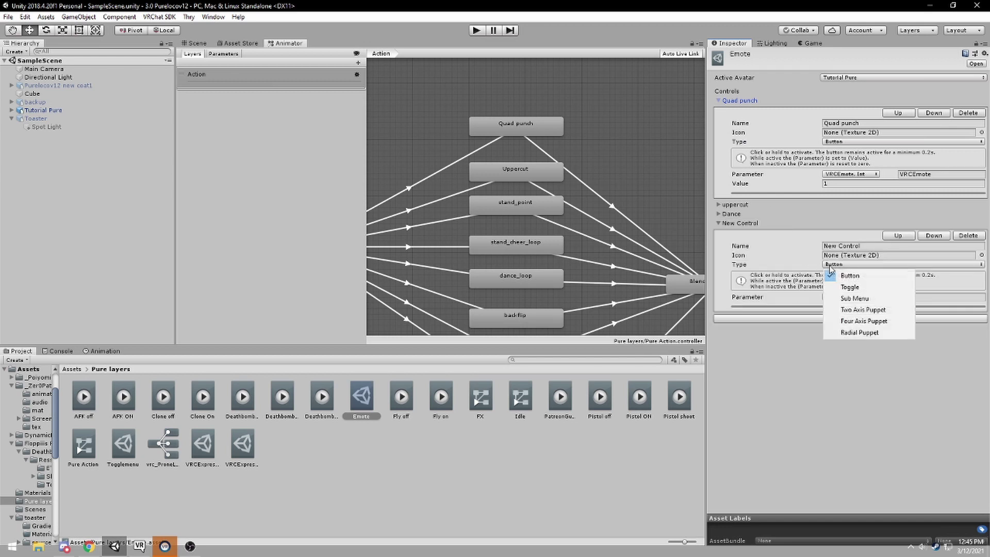
click(833, 274)
click(842, 246)
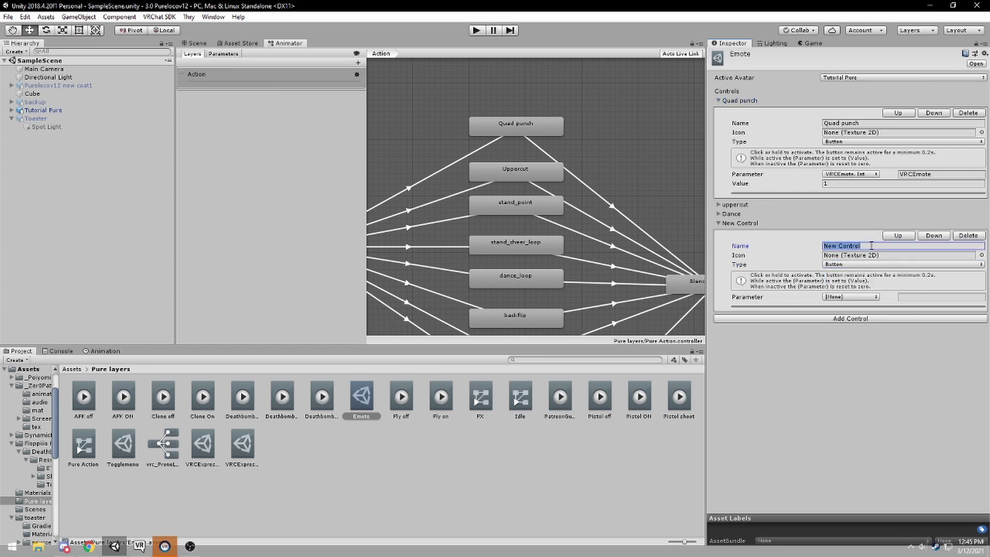
text(da)
text(nce)
click(863, 298)
click(828, 297)
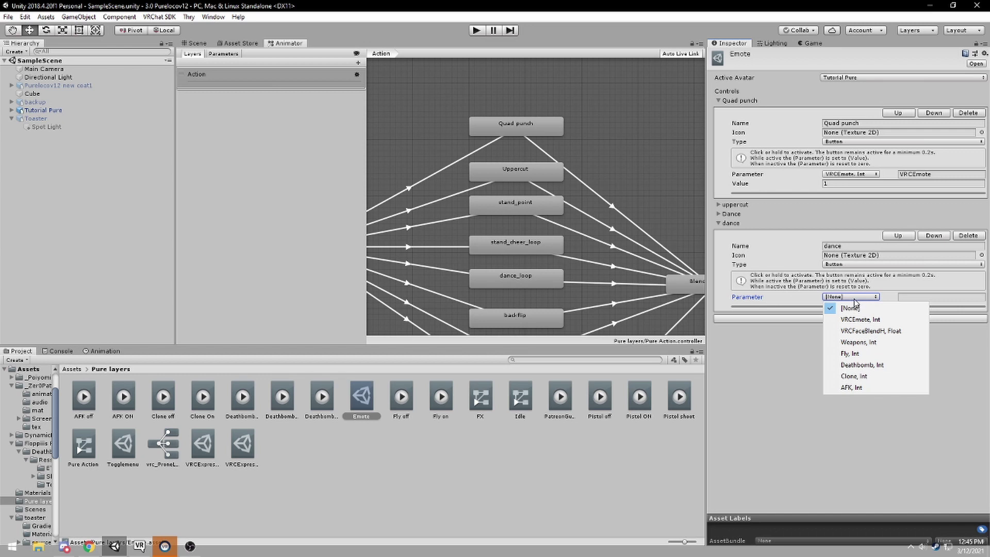
click(851, 320)
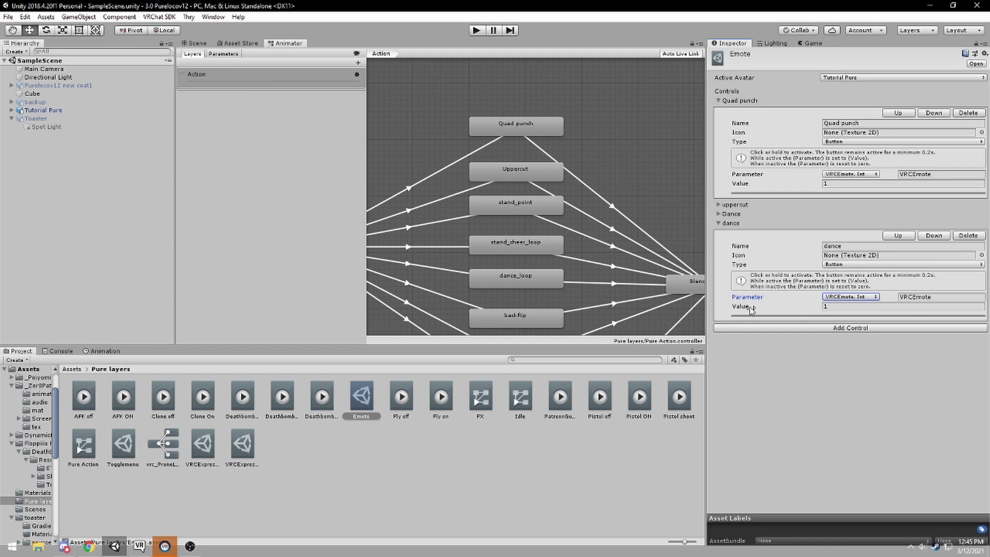
Delete the extra dance control, leaving Quad punch, uppercut and Dance driving VRCEmote at 1, 2 and 5
click(968, 235)
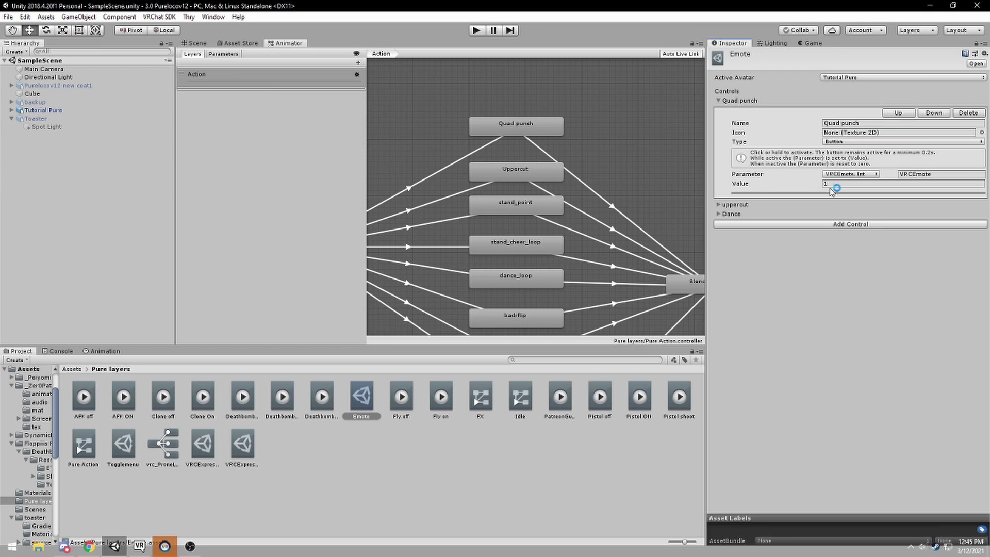
click(848, 187)
click(720, 206)
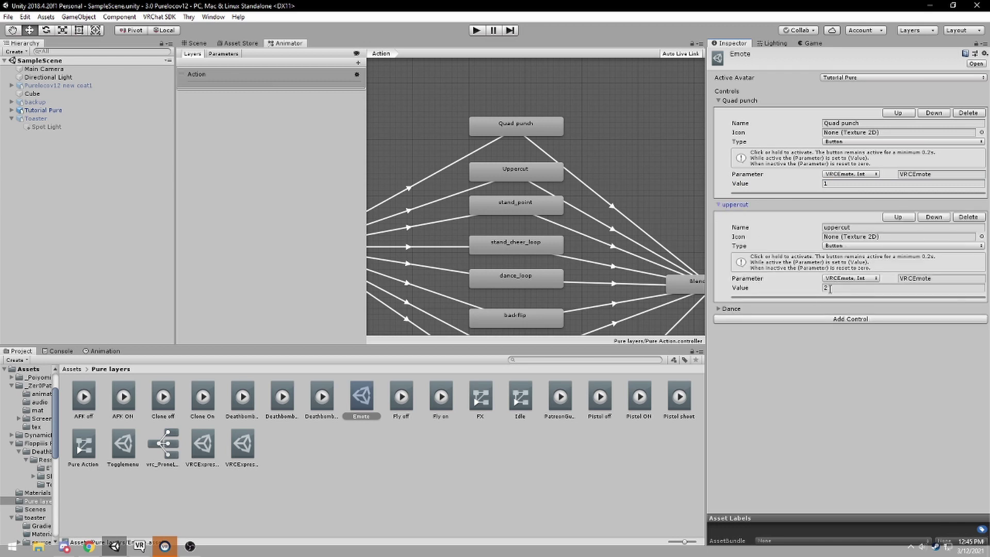
click(727, 310)
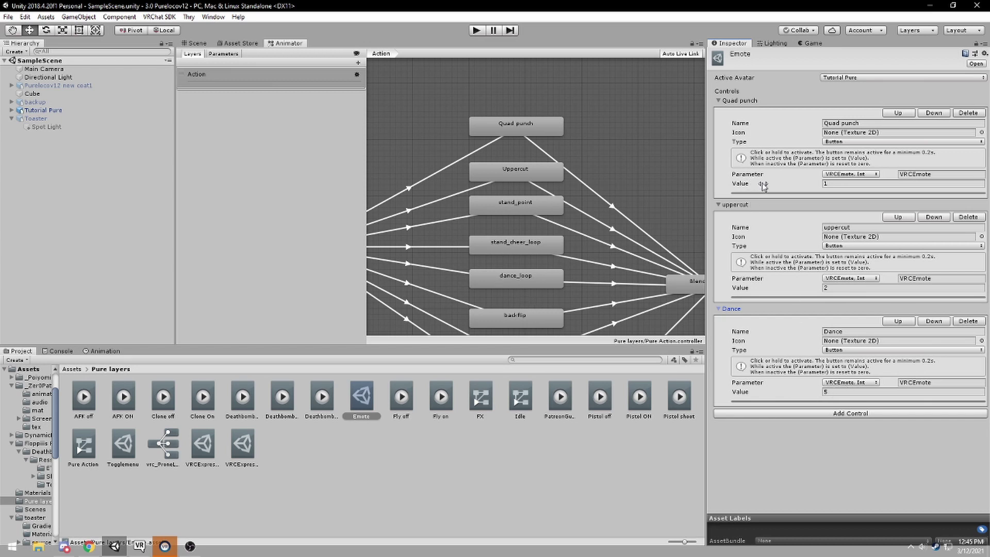
scroll(452, 157, up, 2)
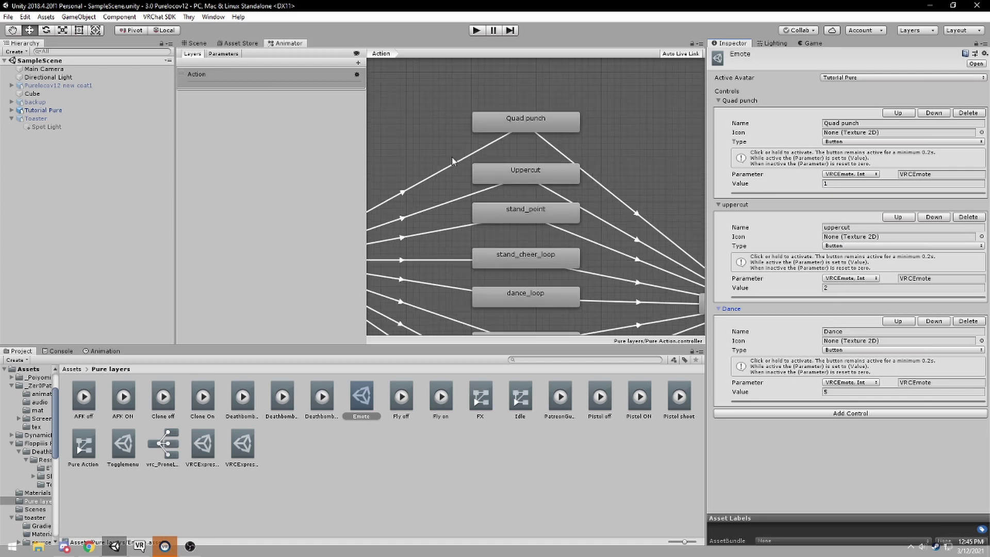
Check the Prepare Standing to Quad punch transition's VRCEmote Equals 1 condition
middle_drag(439, 146, 629, 105)
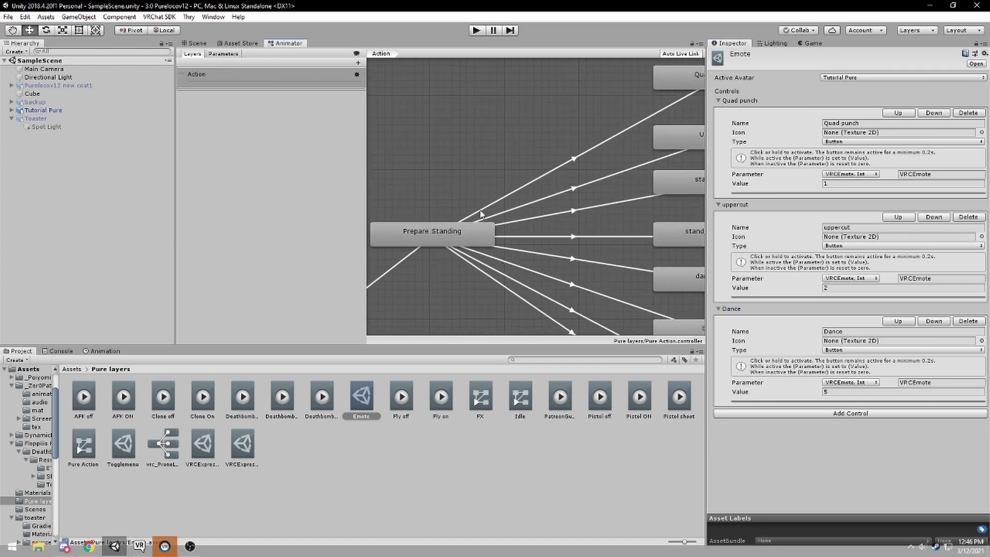
click(440, 234)
middle_drag(502, 221, 423, 289)
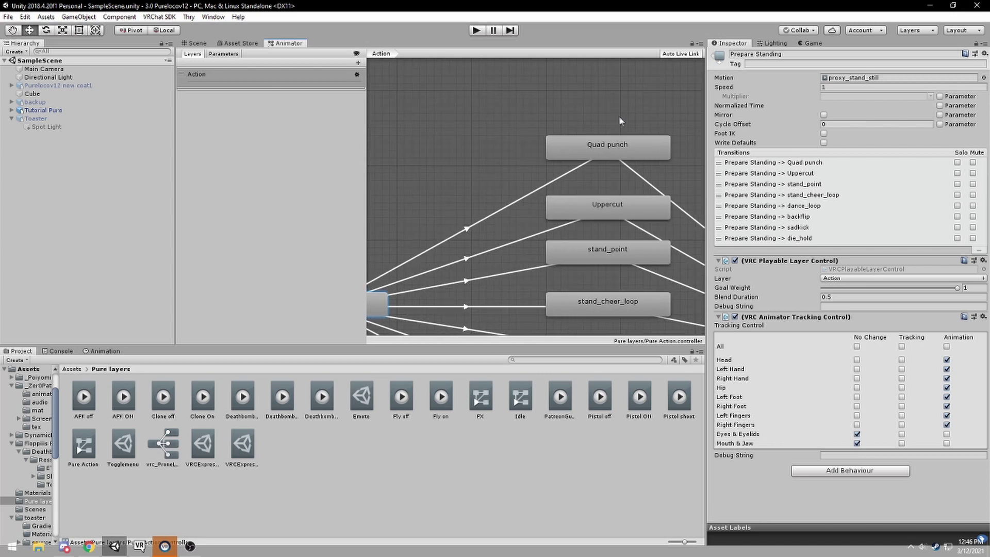
click(468, 229)
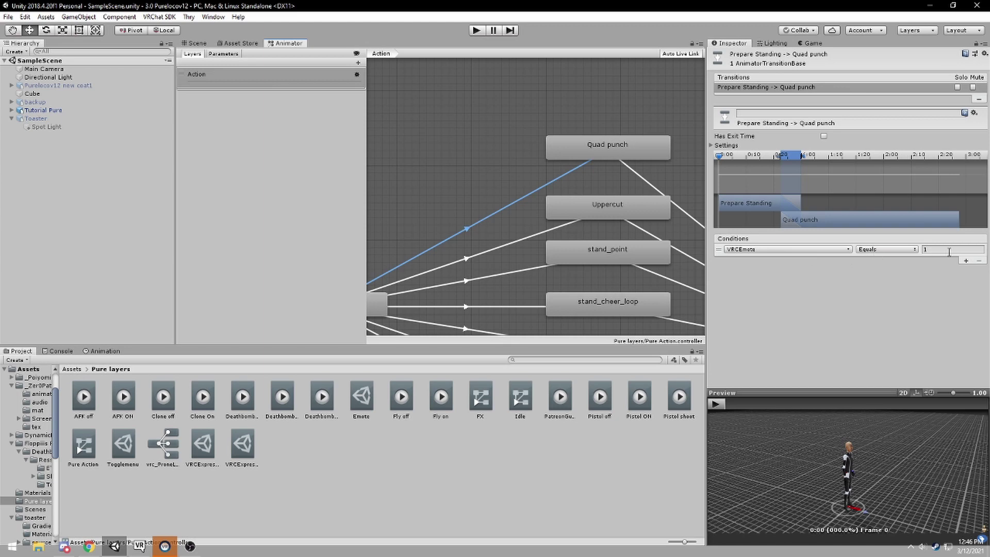
click(602, 145)
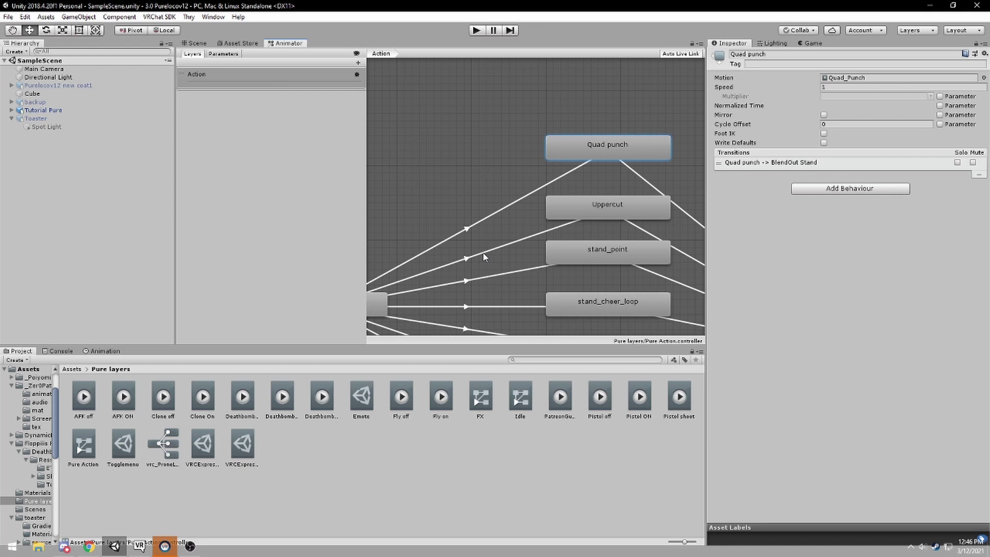
Check the Uppercut and stand_point transitions at VRCEmote 2 and 3, then select the main expressions menu
click(483, 258)
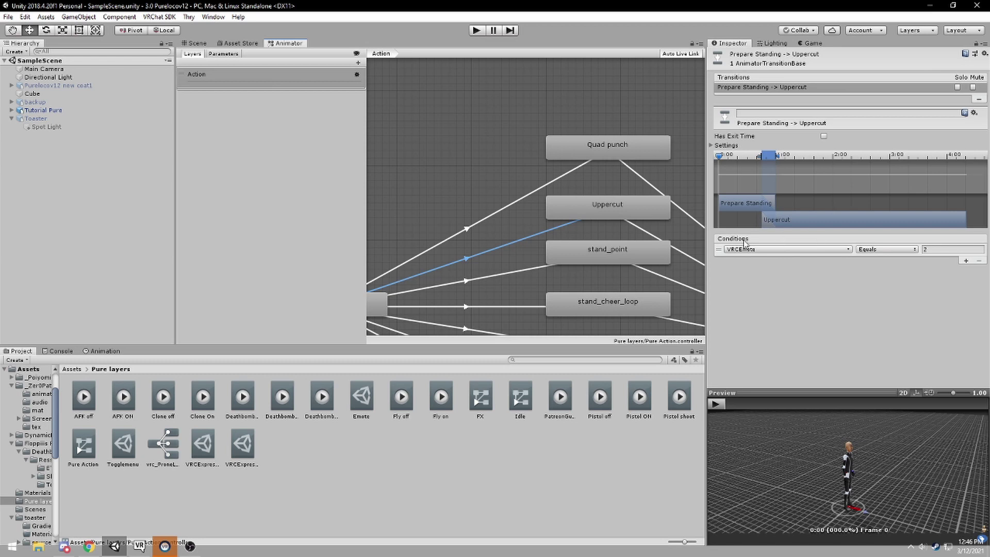
click(934, 250)
click(469, 231)
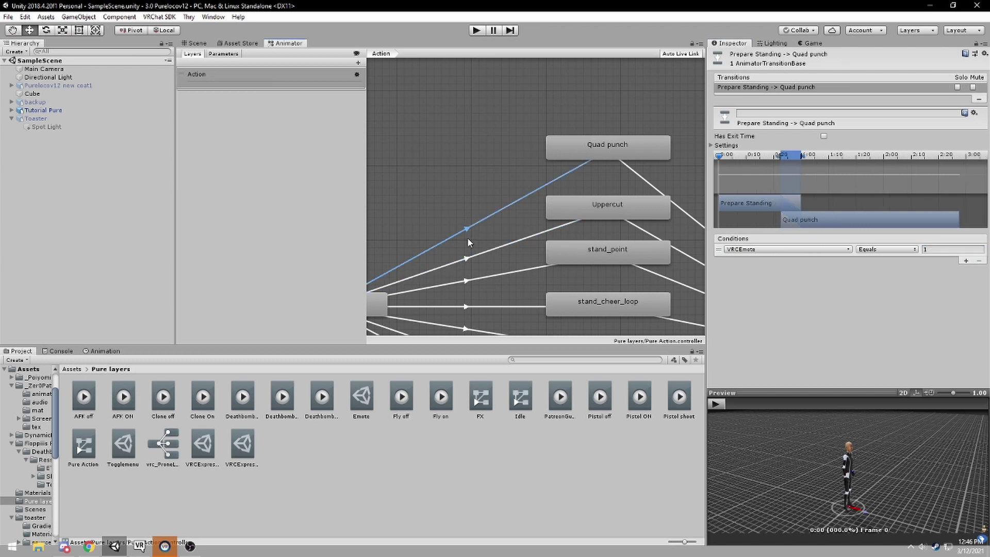
click(469, 256)
scroll(488, 277, down, 1)
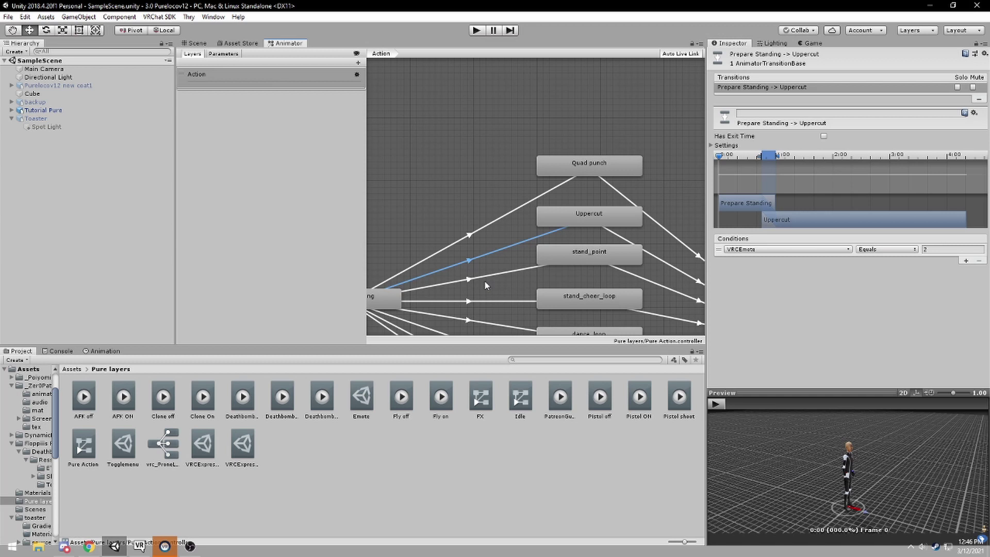
click(483, 278)
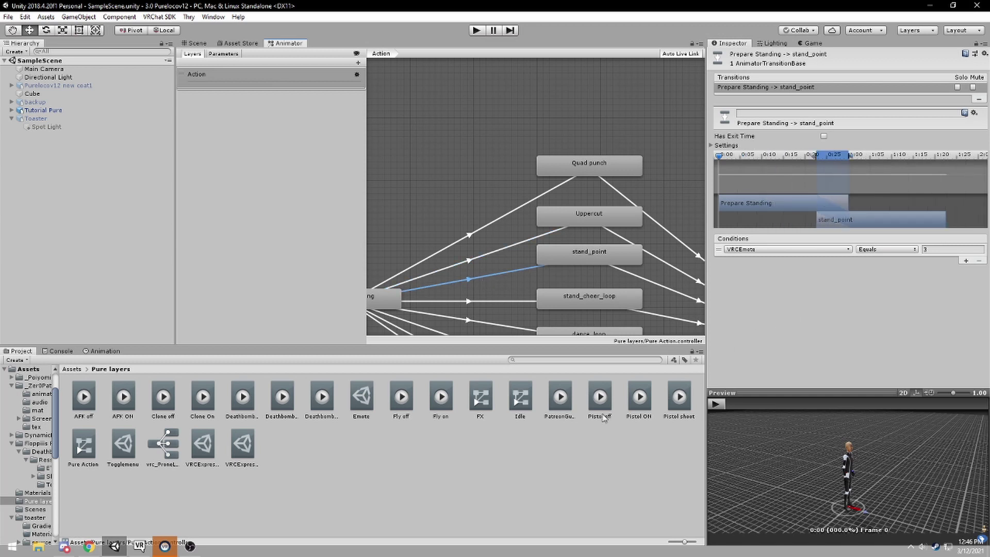
click(243, 445)
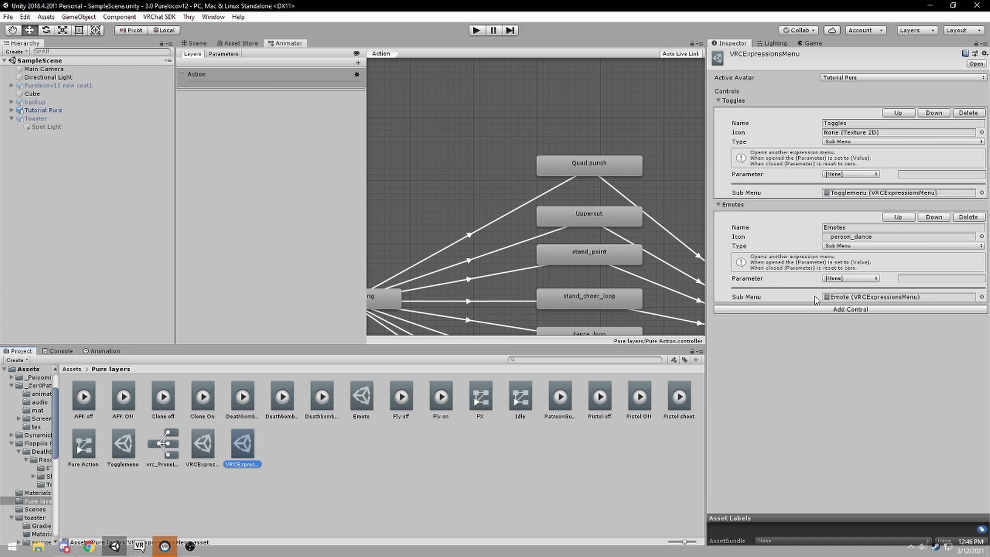
Ping the Emote asset from the Sub Menu field and show its Quad punch, uppercut and Dance buttons
click(865, 300)
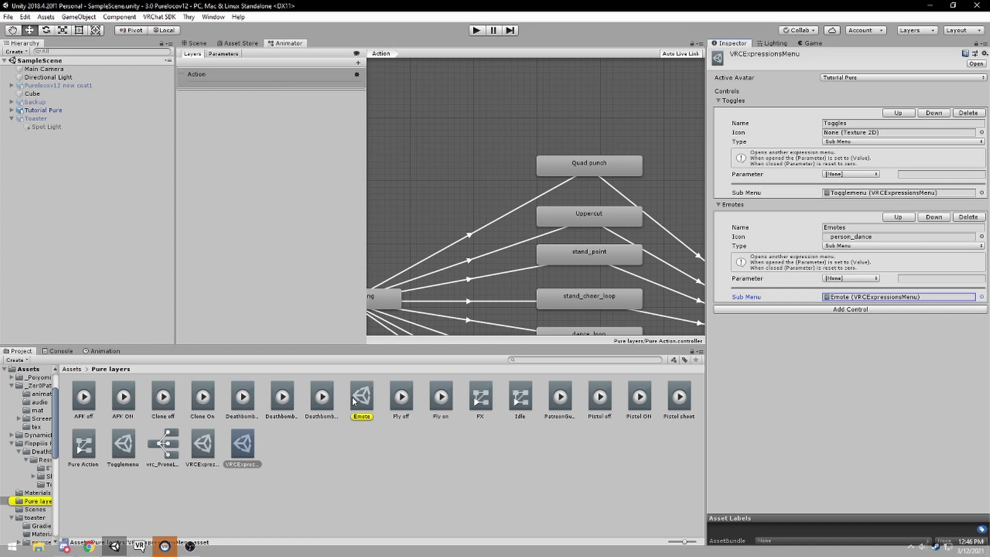
click(358, 398)
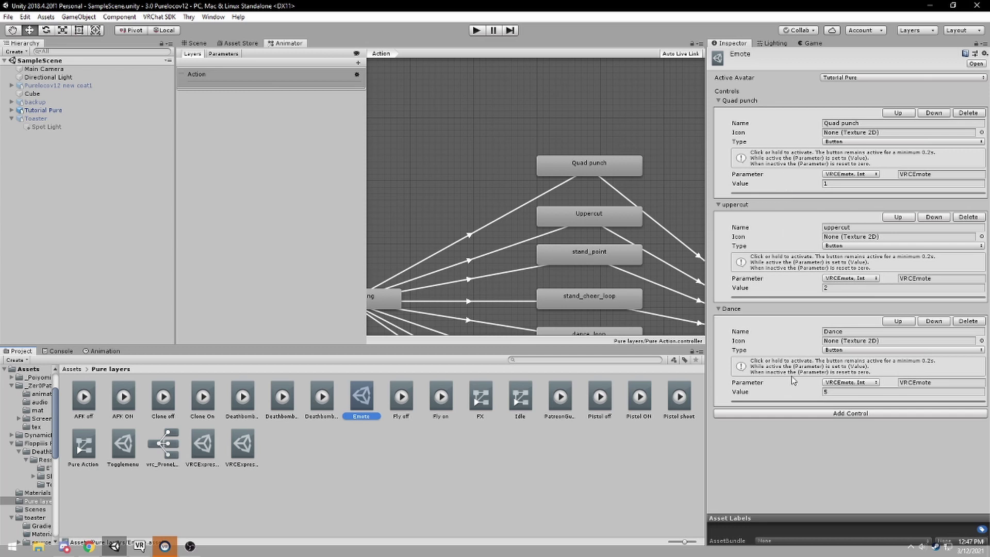
Review the Quad punch, Uppercut, stand_point and stand_cheer_loop states, then reselect the Emote menu asset
middle_drag(597, 246, 544, 143)
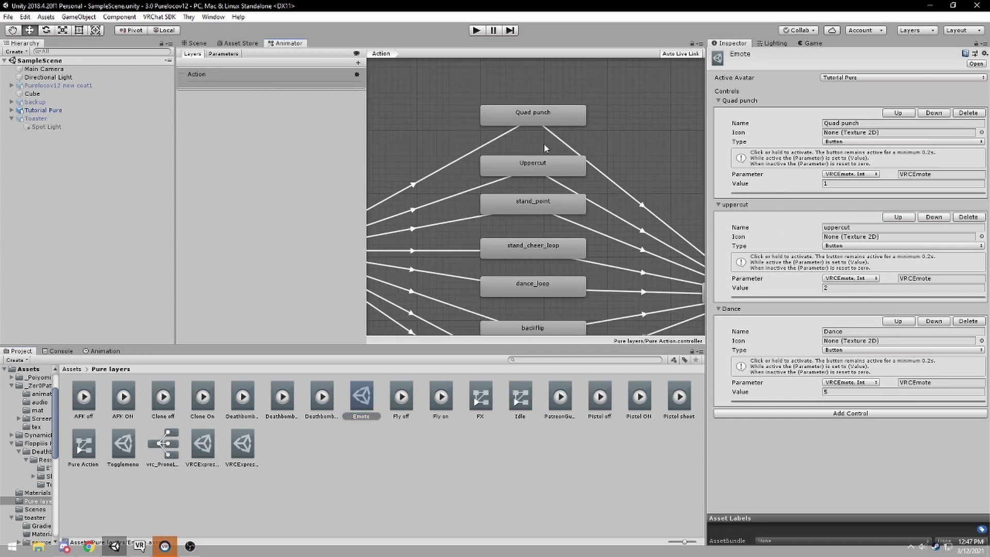
click(549, 113)
click(549, 162)
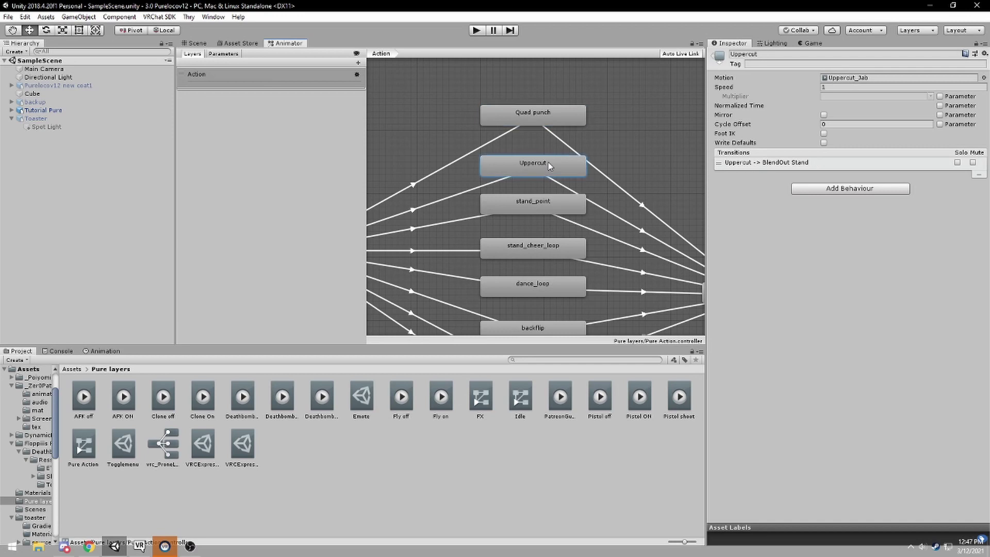
click(545, 202)
click(541, 249)
scroll(550, 279, down, 3)
middle_drag(548, 284, 544, 166)
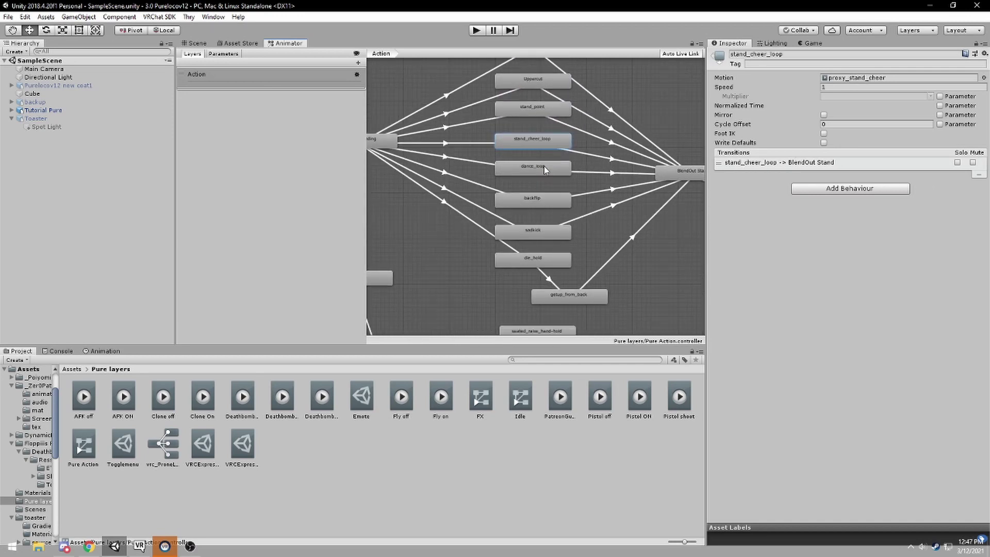
click(362, 399)
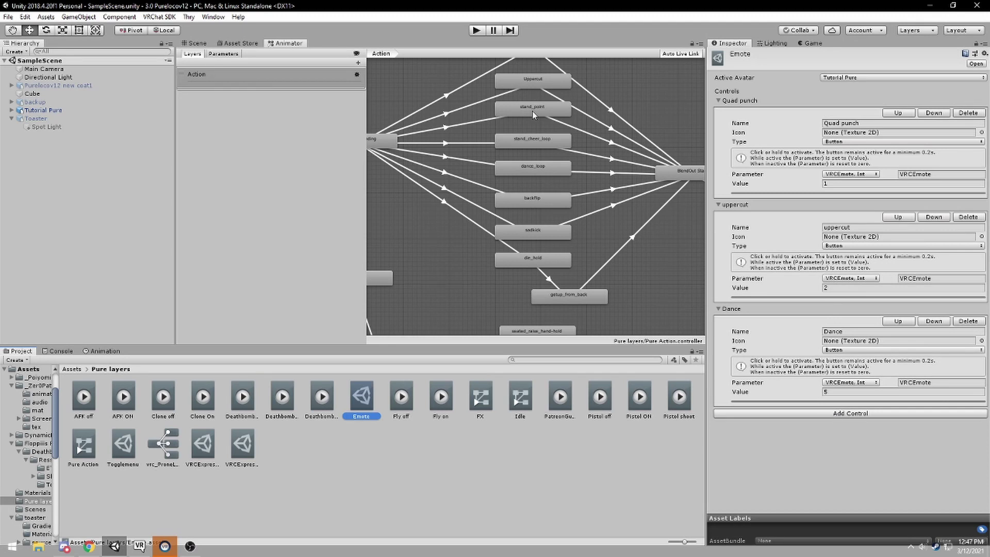
scroll(525, 222, down, 2)
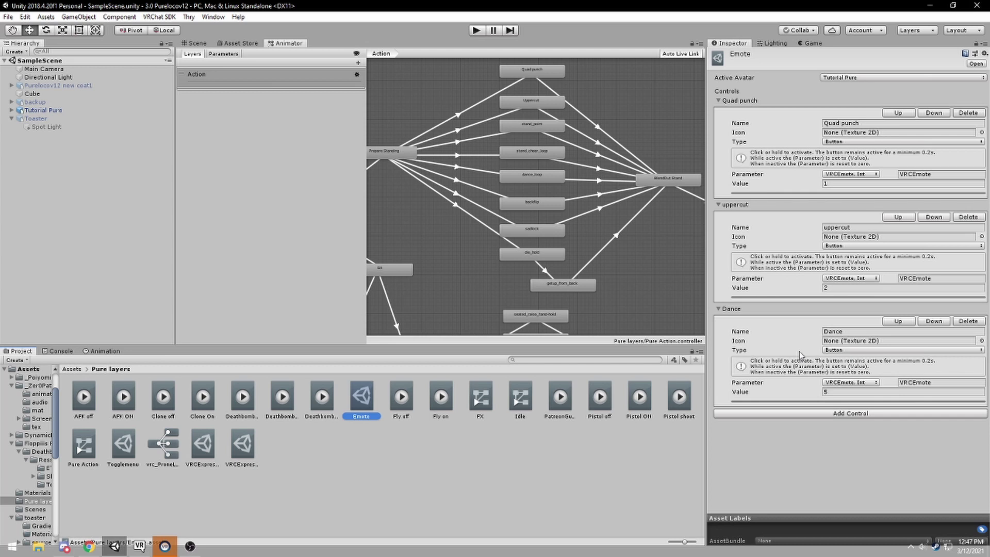
scroll(566, 165, up, 2)
Review Quad punch, Uppercut, dance_loop, stand_point and stand_cheer_loop again, then clear the selection
middle_drag(567, 164, 577, 253)
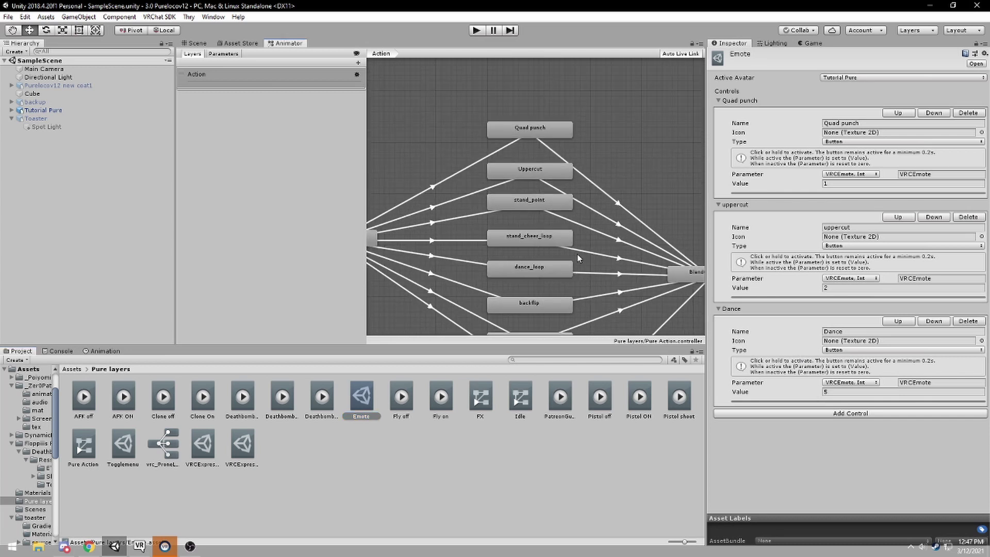
click(543, 129)
click(544, 179)
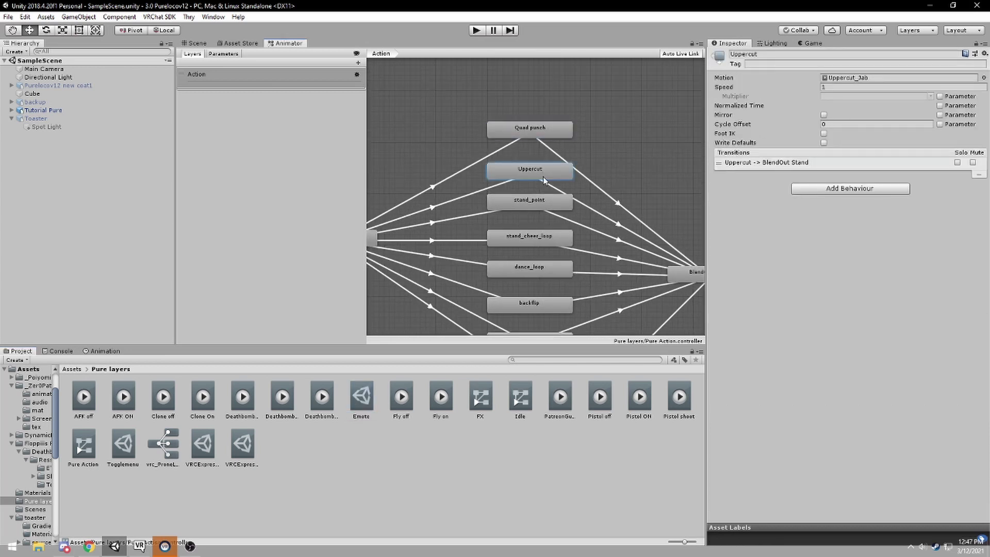
click(538, 270)
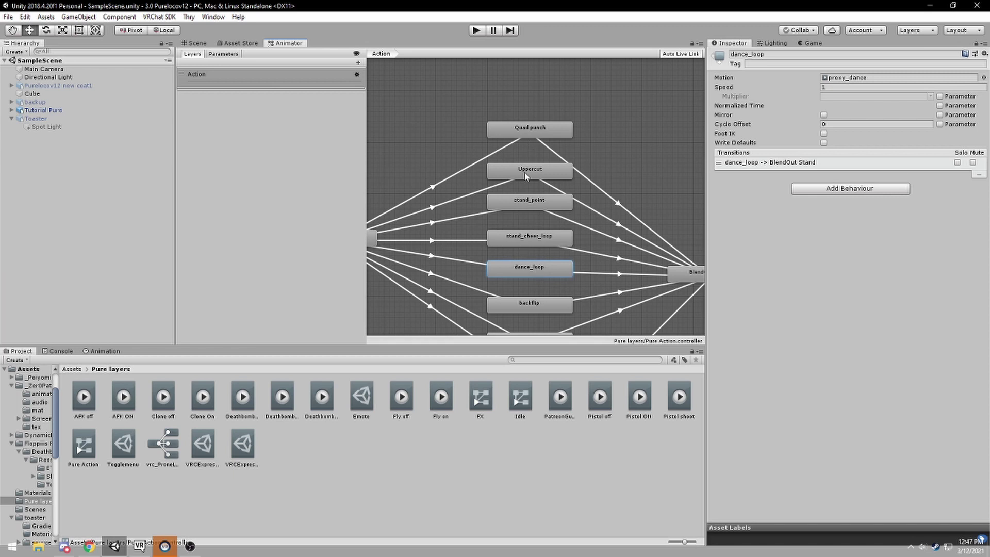
click(527, 201)
click(526, 240)
middle_drag(527, 245, 597, 178)
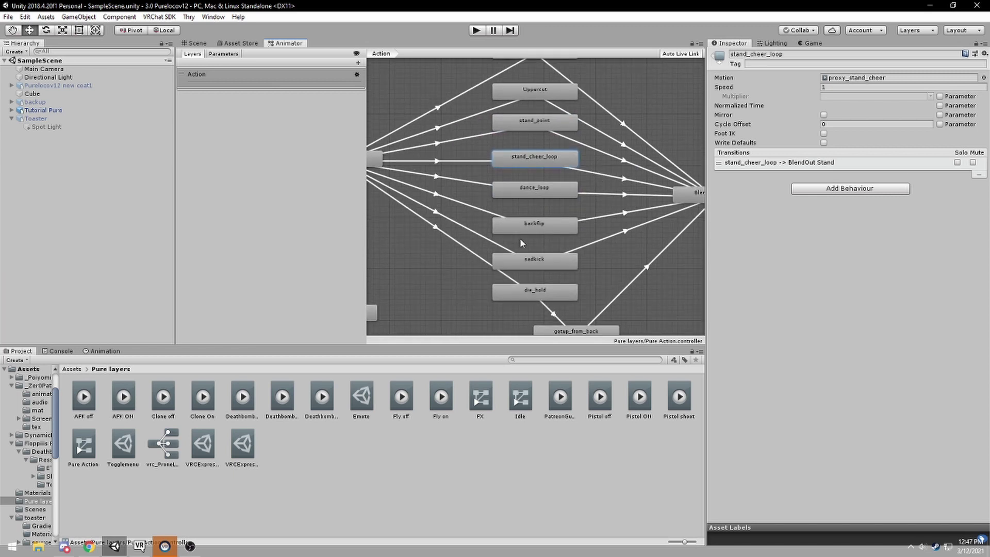
middle_drag(520, 238, 526, 272)
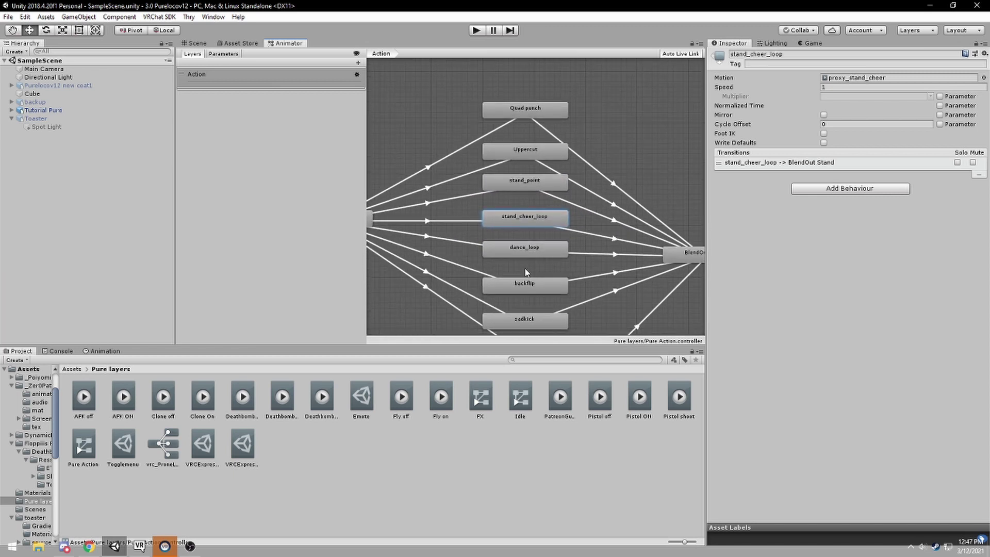
click(508, 464)
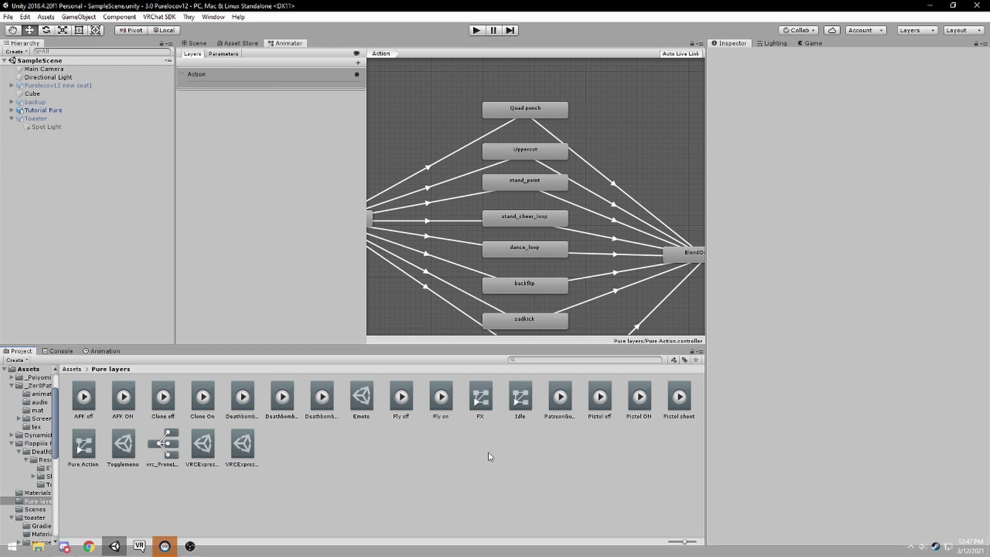
click(43, 111)
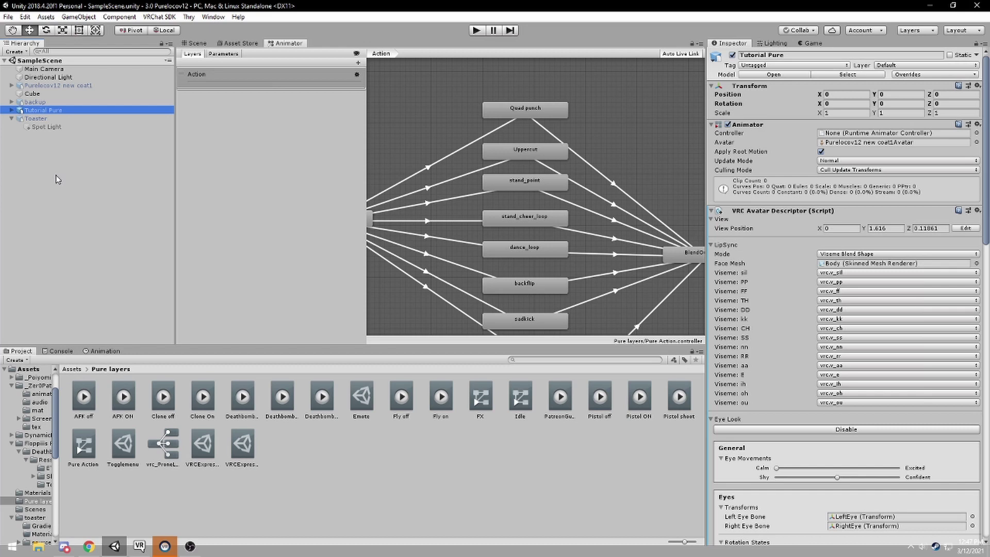
scroll(848, 397, down, 3)
scroll(851, 402, down, 3)
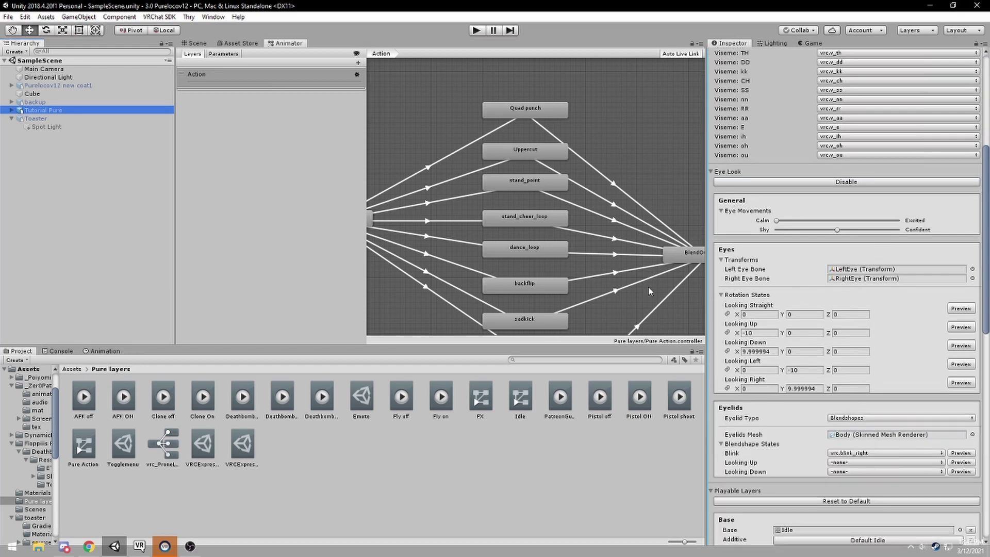
scroll(911, 435, down, 5)
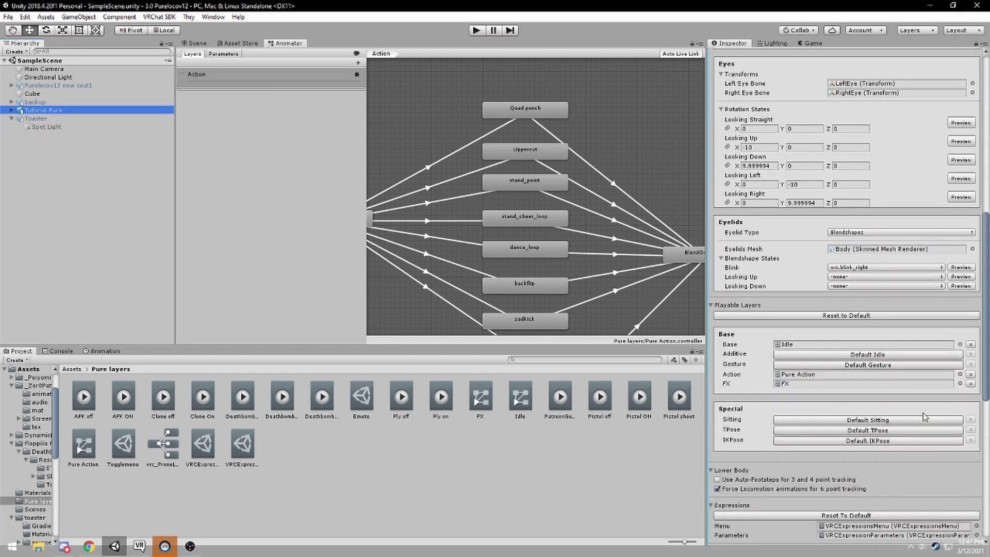
scroll(803, 388, down, 2)
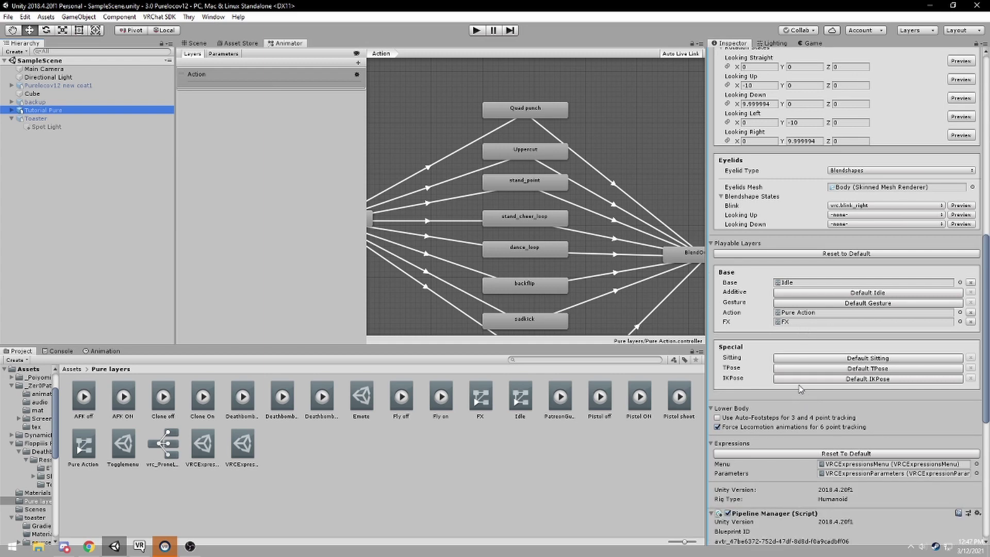
scroll(840, 177, up, 5)
scroll(878, 368, down, 3)
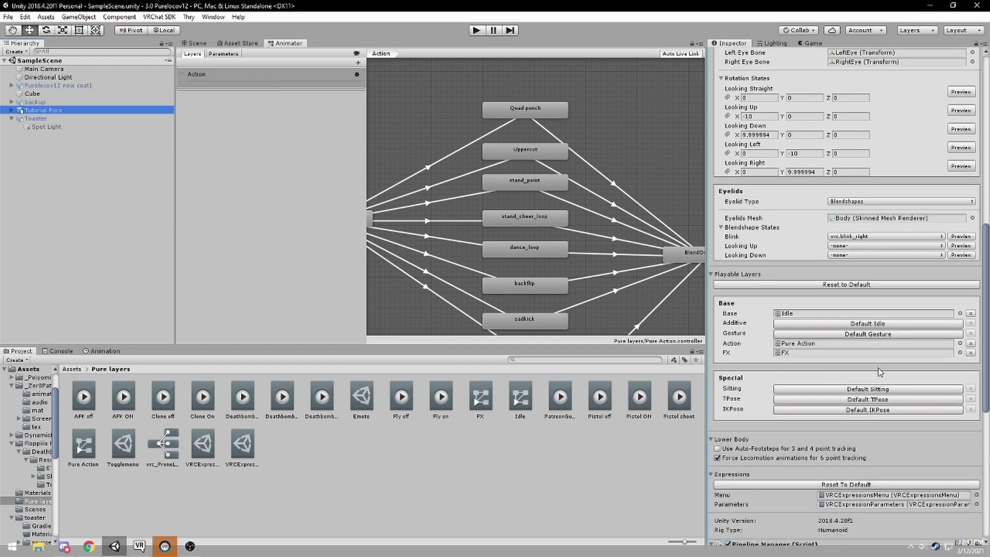
scroll(823, 328, down, 2)
scroll(816, 331, down, 1)
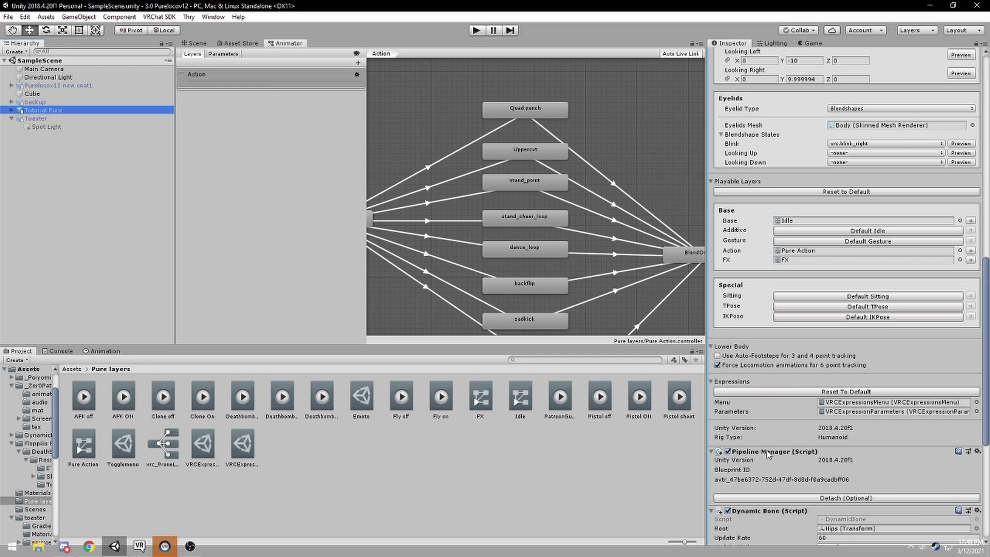
Locate the avatar's expressions menu and parameters assets and view the VRCExpressionParameters list
click(896, 404)
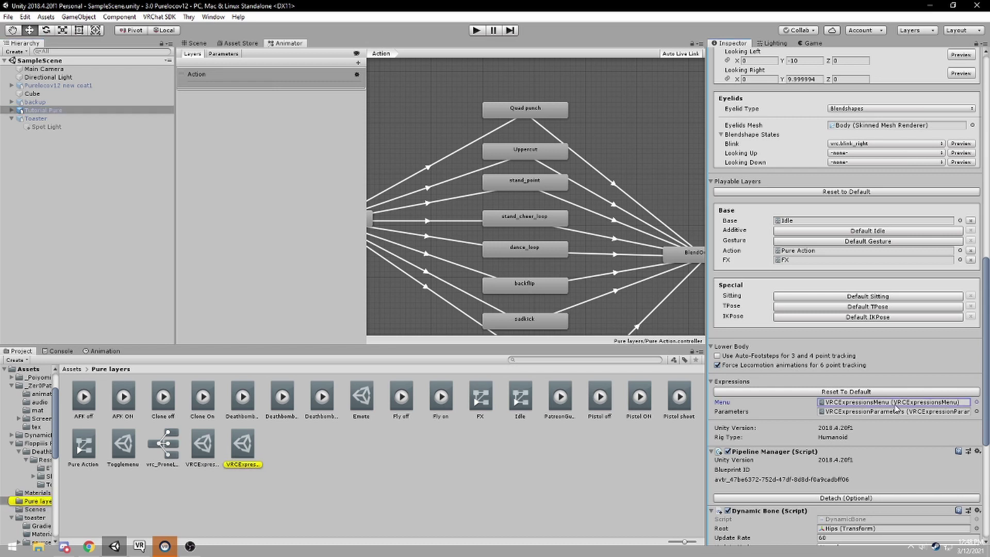
click(883, 413)
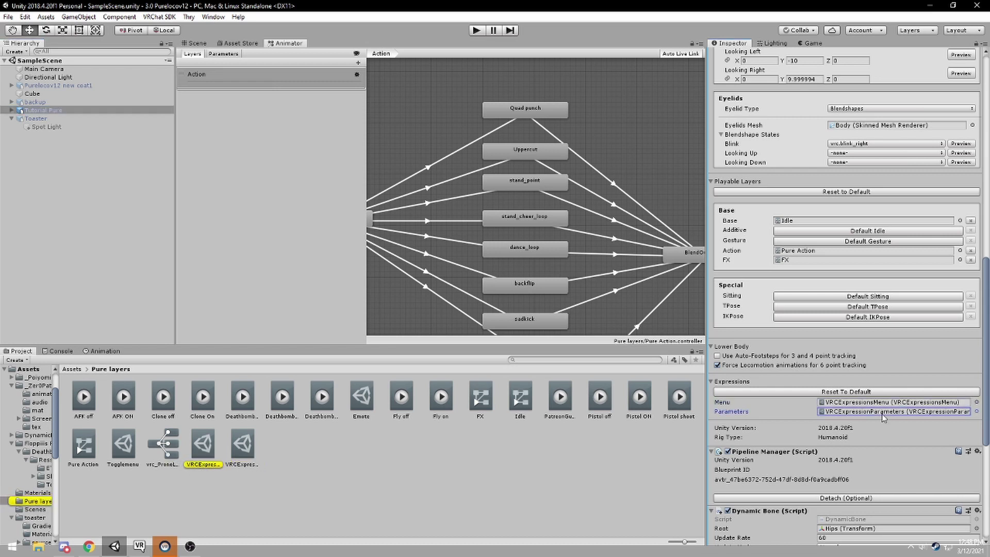
click(195, 447)
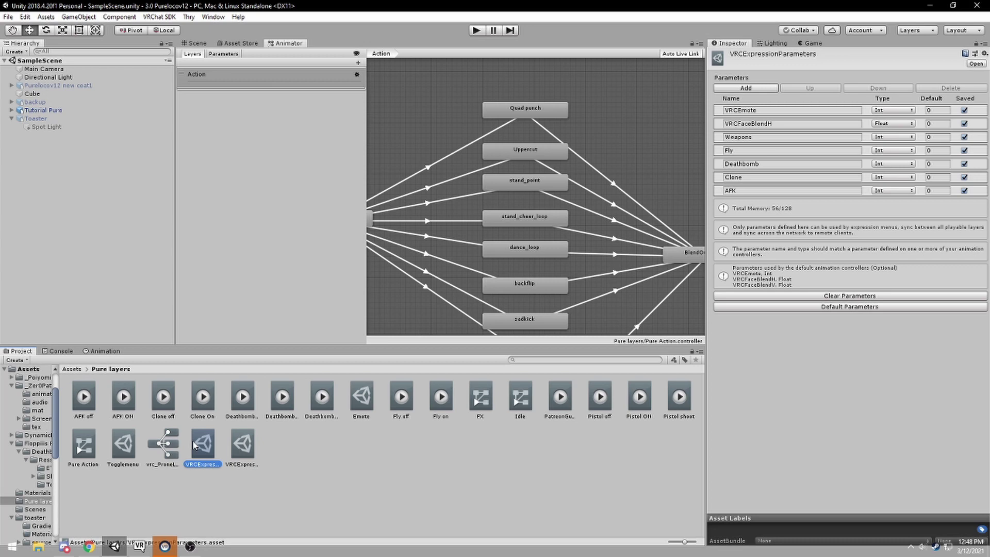
click(232, 445)
click(230, 442)
click(236, 446)
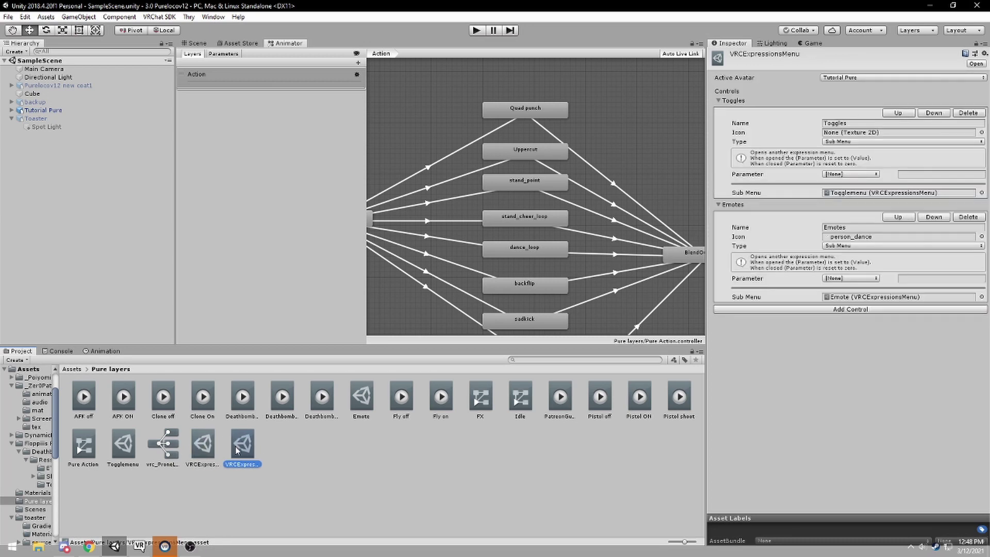
click(200, 448)
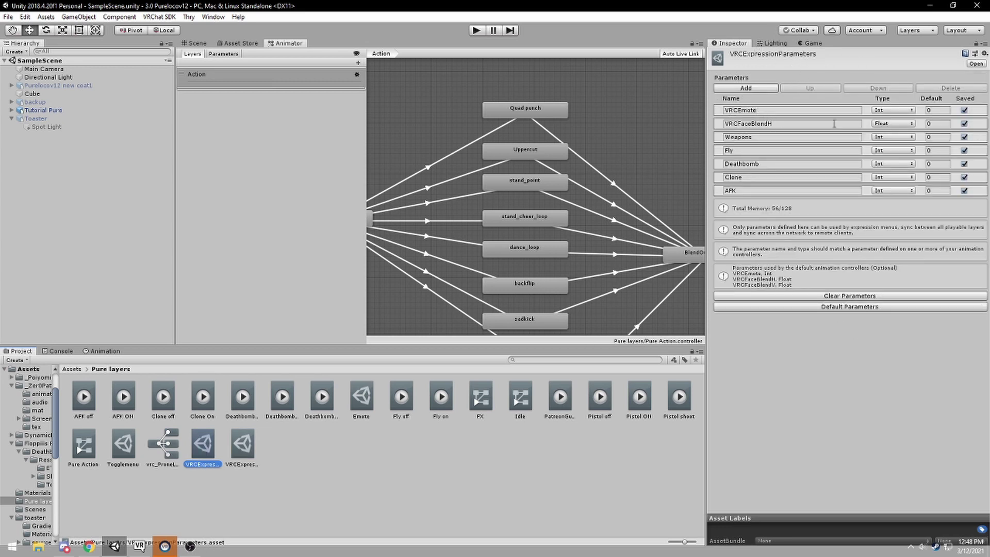
Point out the VRCEmote parameter, then show the Emote submenu's Quad punch, uppercut and Dance buttons
click(771, 110)
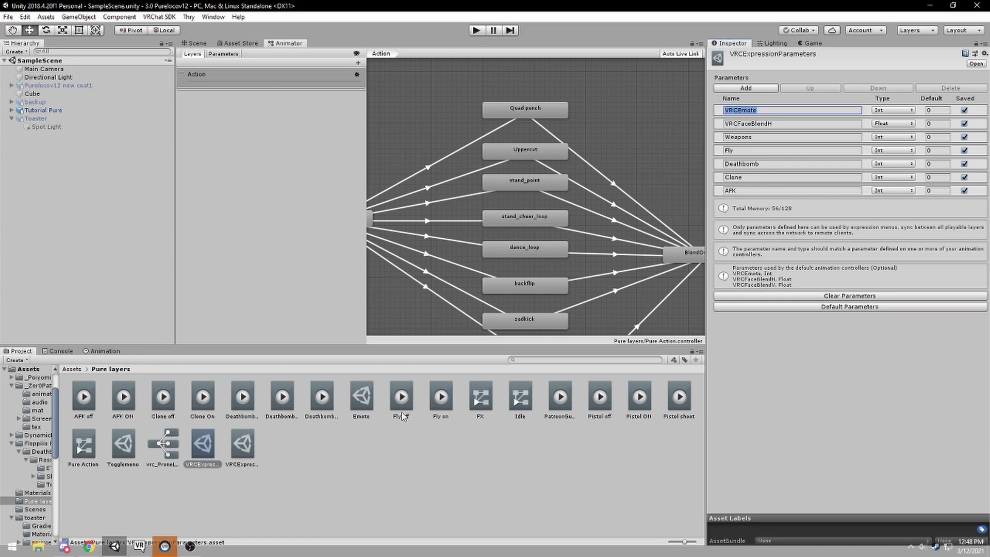
click(314, 477)
click(244, 449)
click(201, 449)
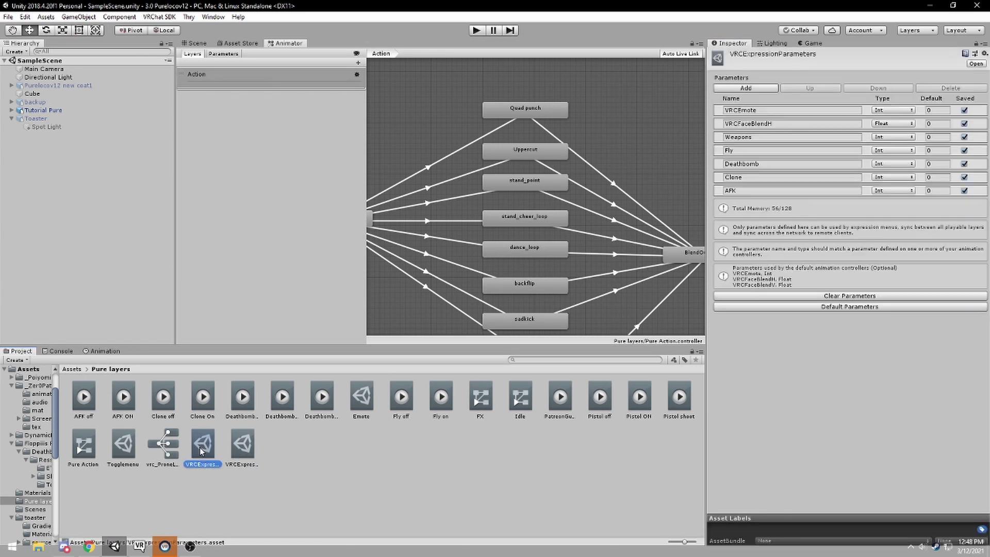
click(359, 460)
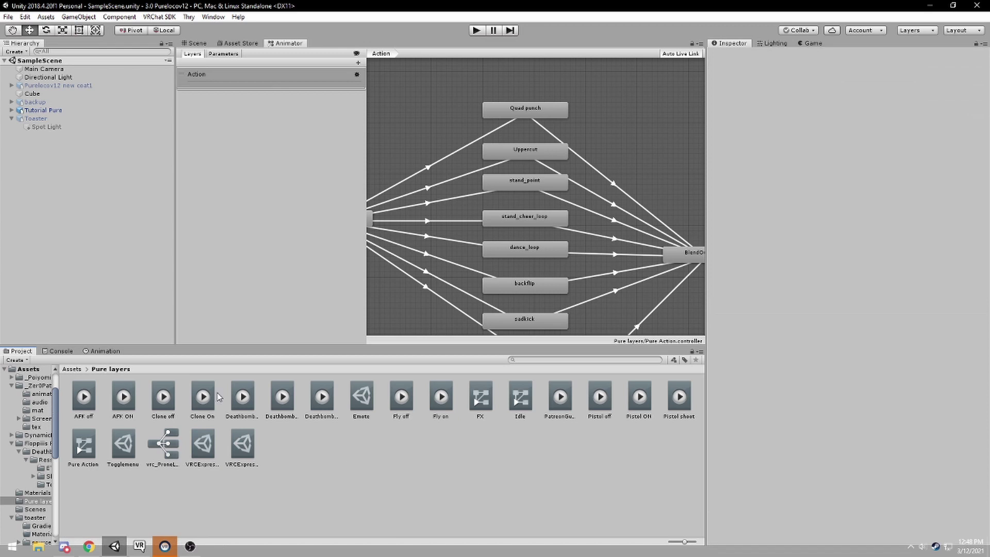
click(369, 399)
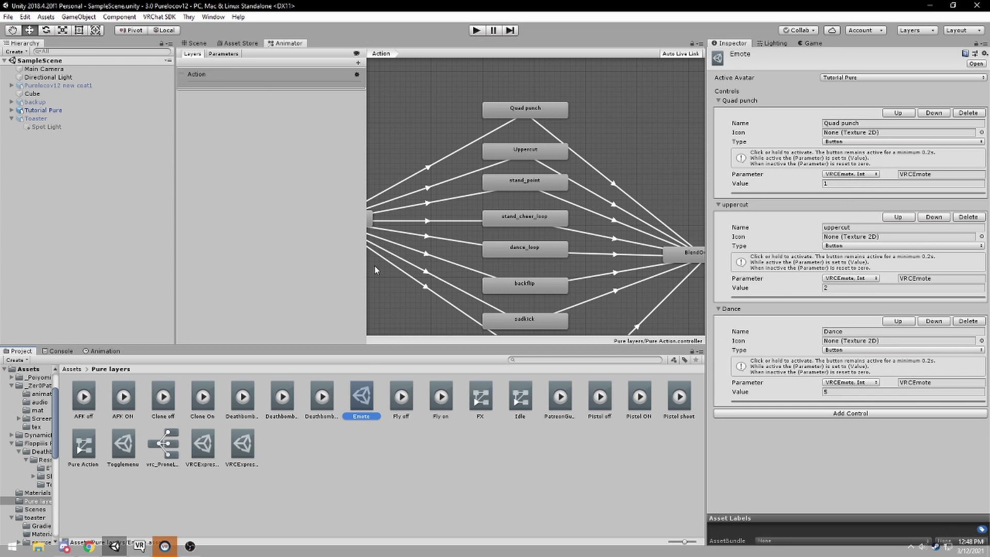
Confirm Quad punch in Pure Action is entered when VRCEmote equals 1, then return to Tutorial Pure
click(79, 448)
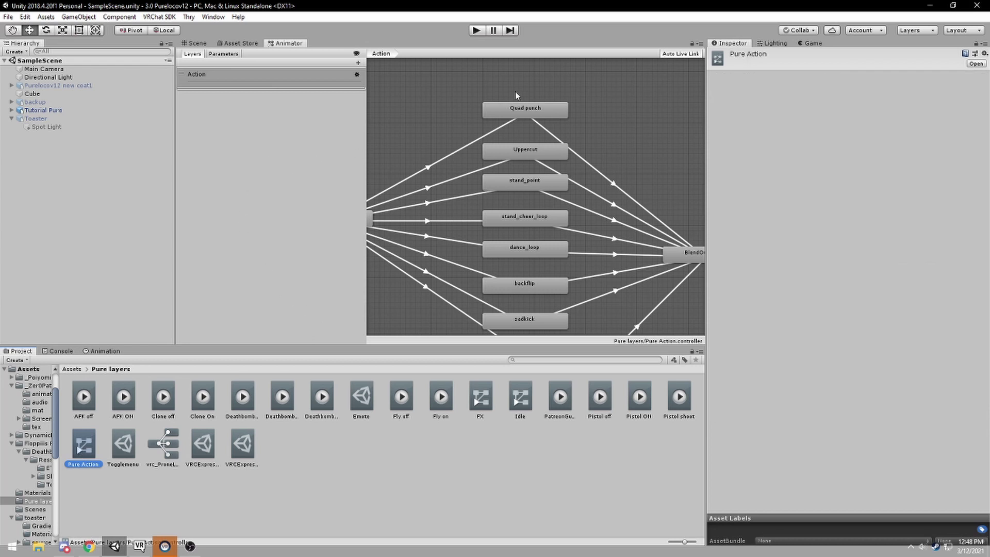
click(528, 114)
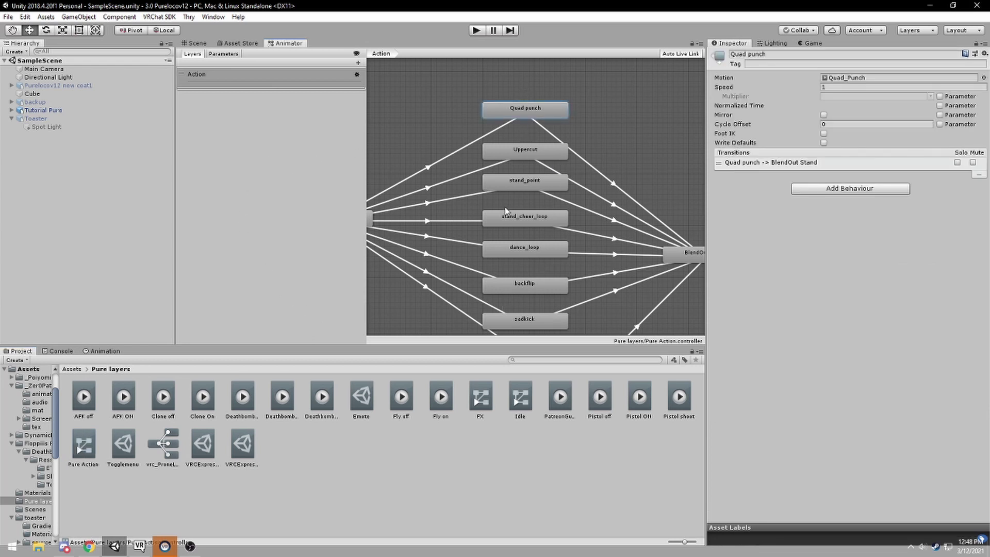
click(445, 158)
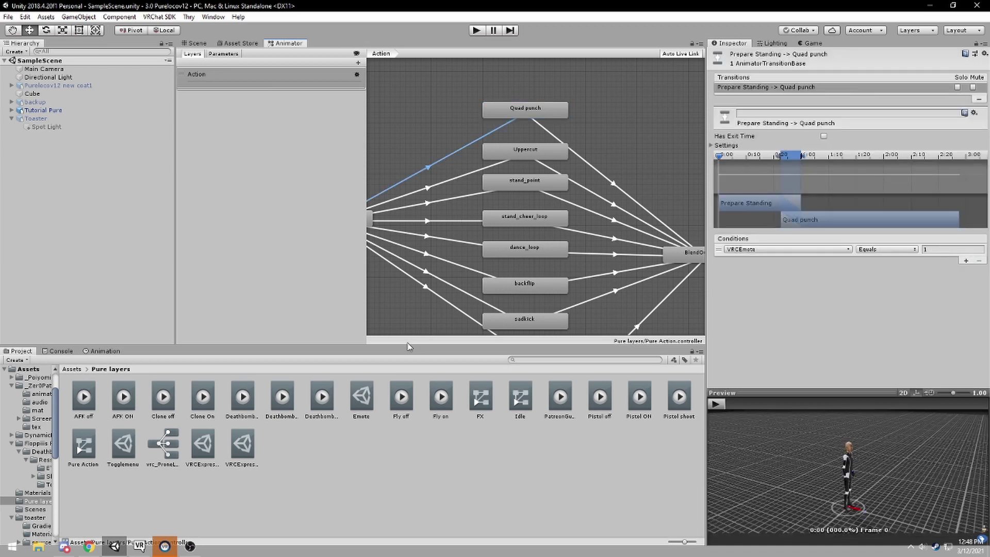
click(54, 110)
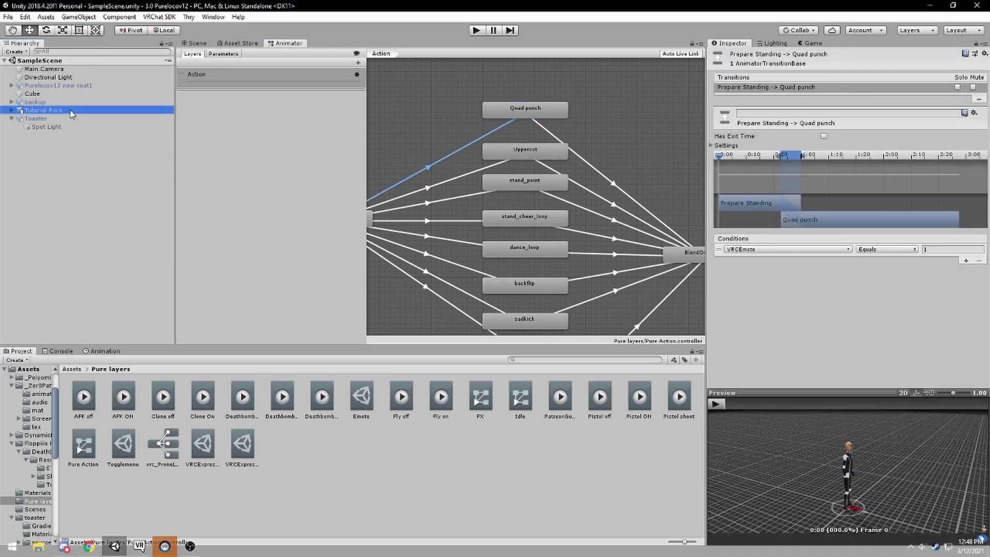
scroll(803, 379, down, 5)
scroll(804, 387, down, 2)
scroll(804, 386, down, 2)
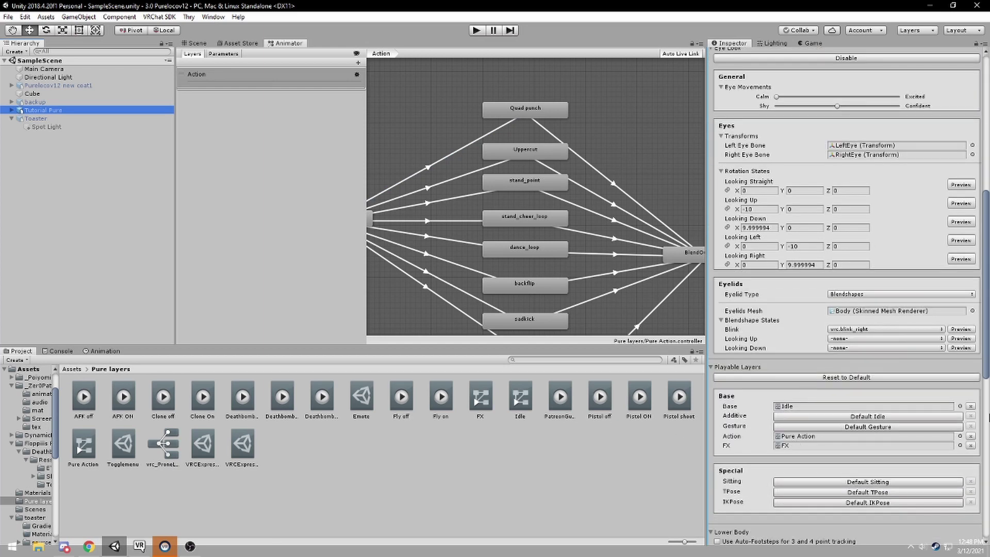
scroll(759, 397, down, 1)
scroll(759, 397, down, 2)
scroll(759, 396, down, 1)
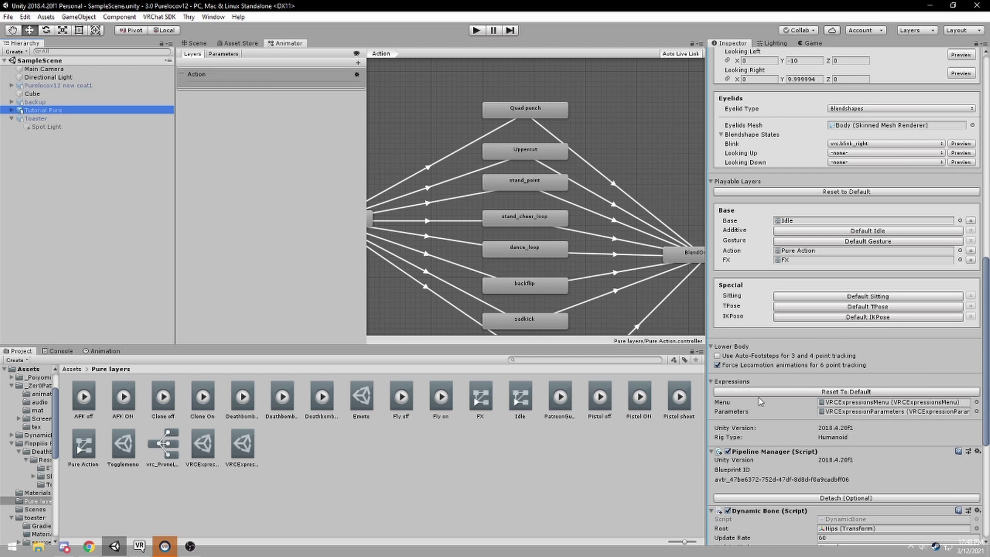
scroll(782, 401, down, 1)
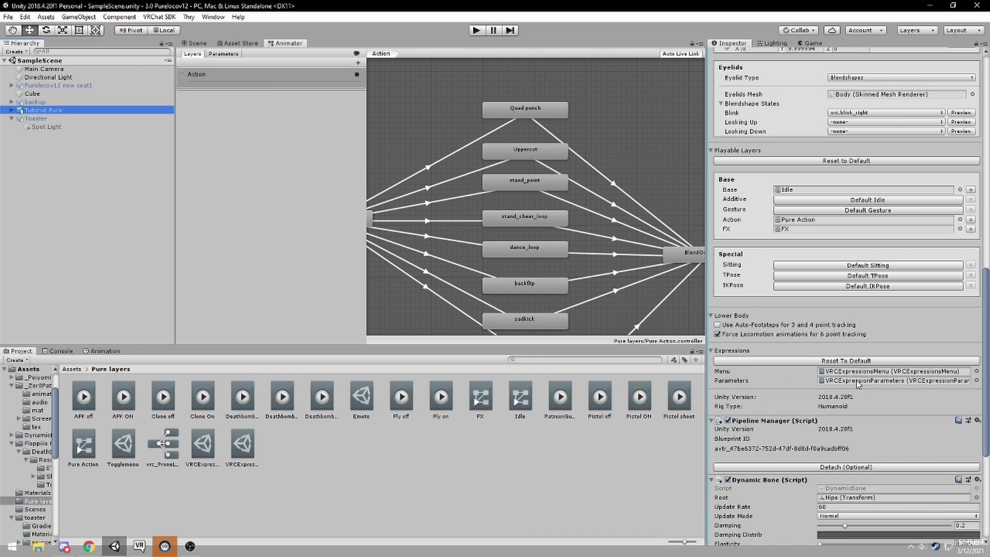
scroll(817, 246, up, 2)
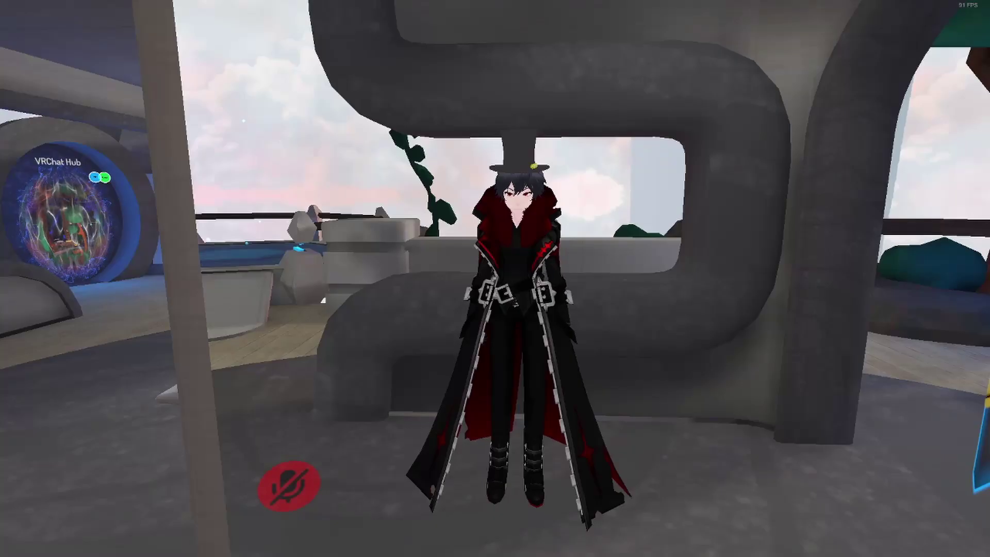
Bring up the in-game Action Menu and navigate through Expressions to the Emotes submenu
key(r)
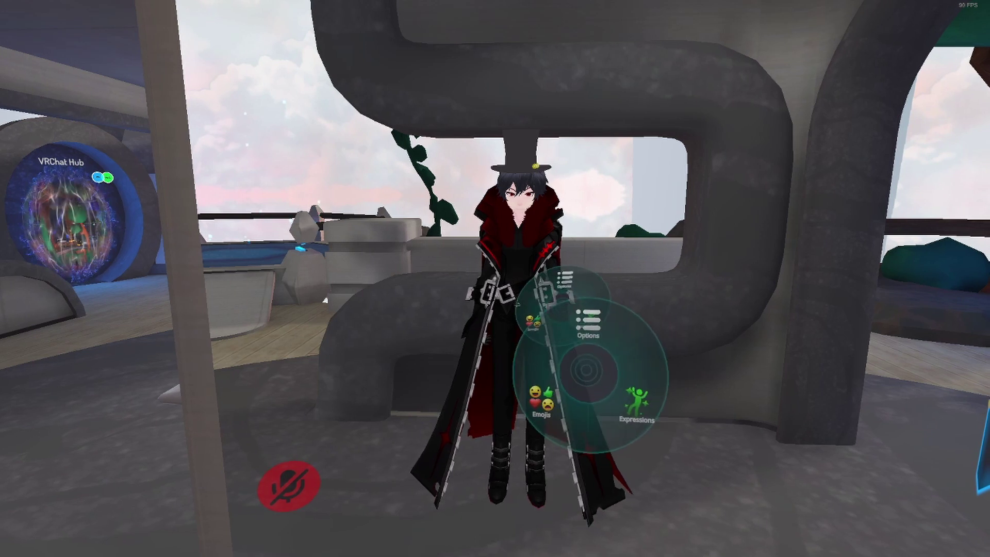
click(636, 402)
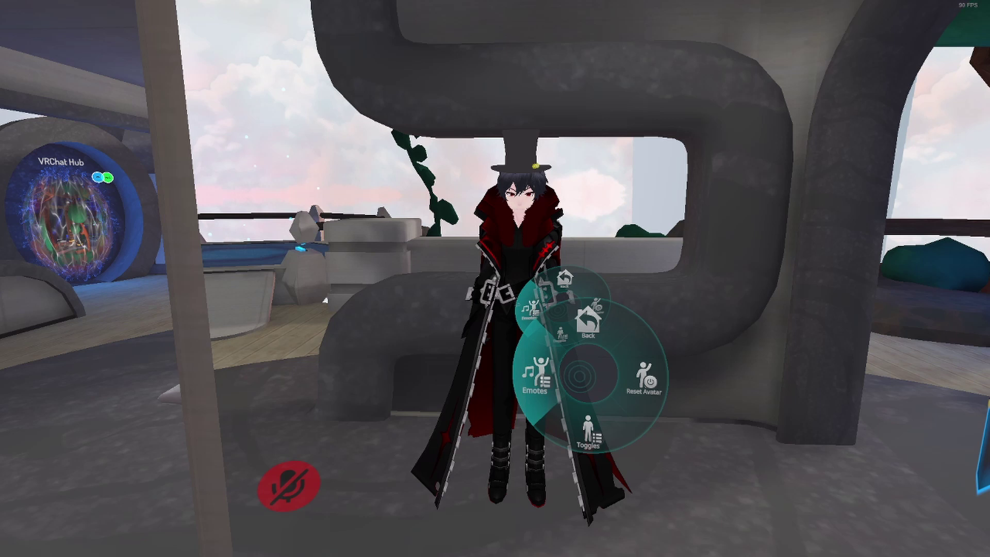
click(534, 375)
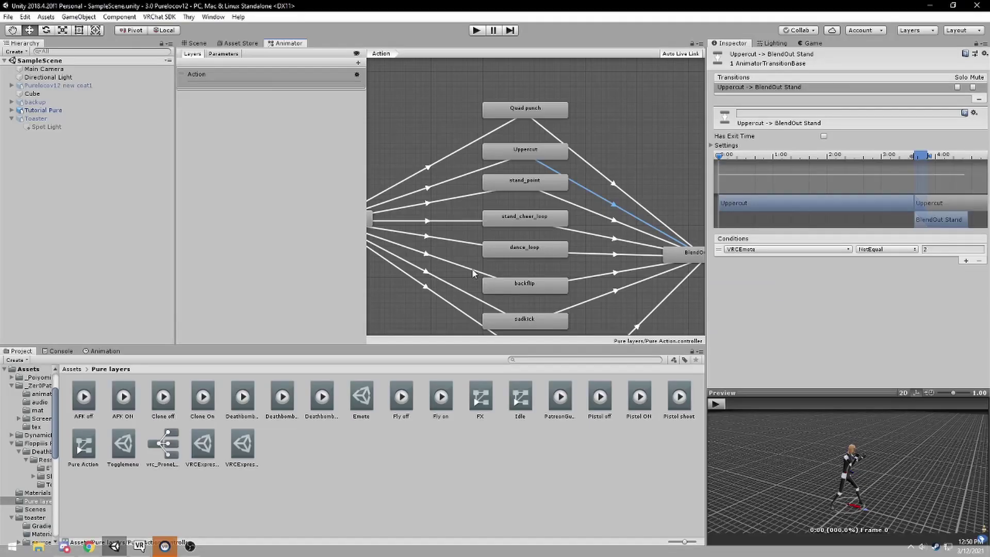
Show the Uppercut to BlendOut Stand transition exiting when VRCEmote is not equal to 2
click(578, 254)
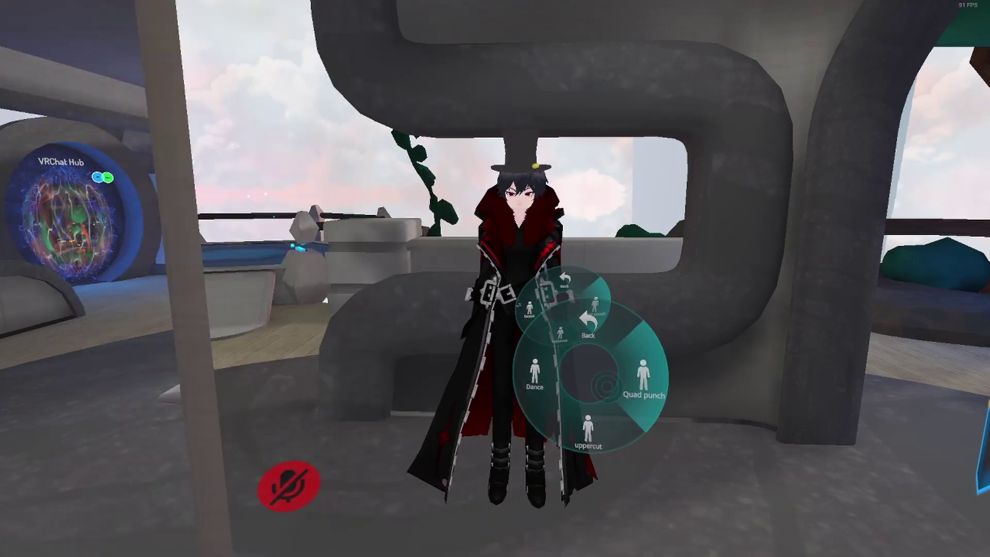
Trigger the Quad punch emote, close the Action Menu and move closer to the avatar
click(643, 383)
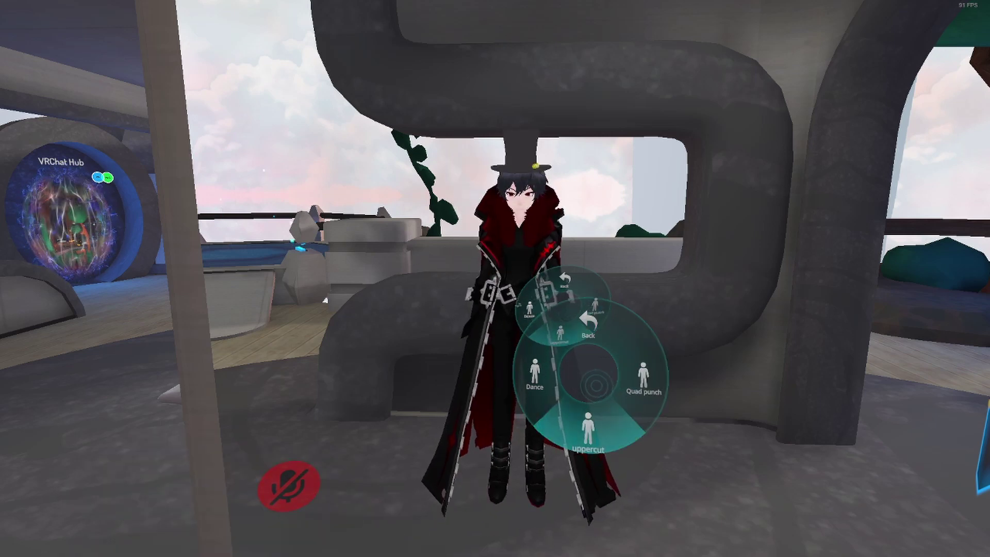
key(r)
key(s)
key(w)
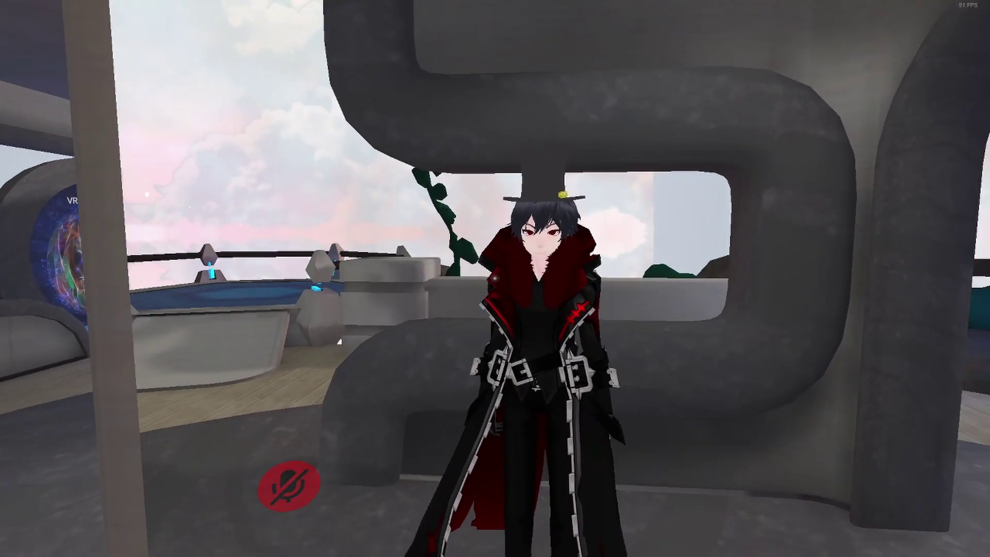